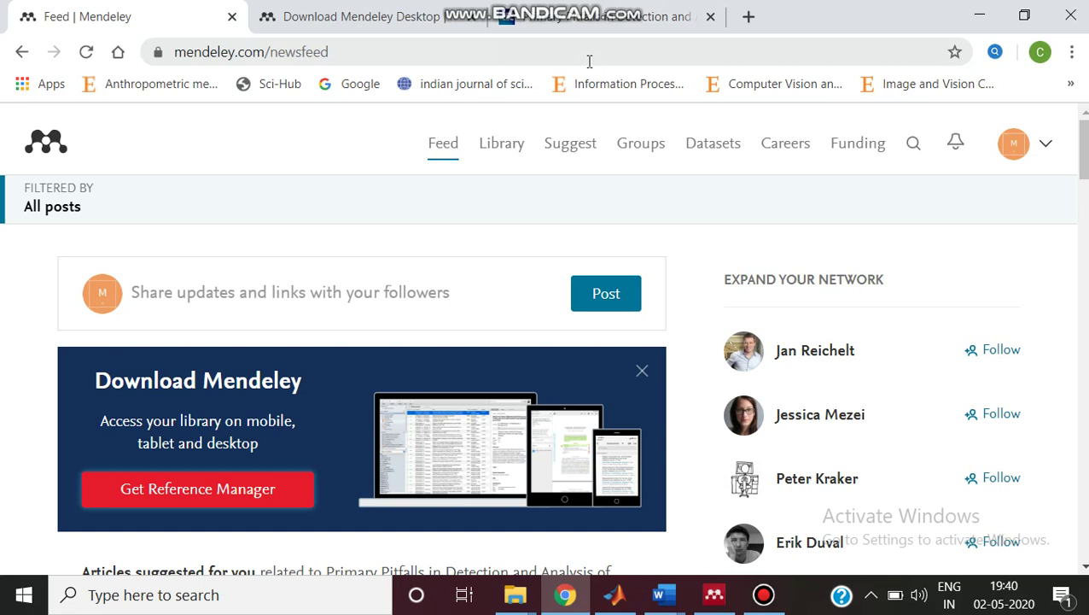
Step: Review the Mendeley Desktop download page for Windows and the options for other systems
click(298, 52)
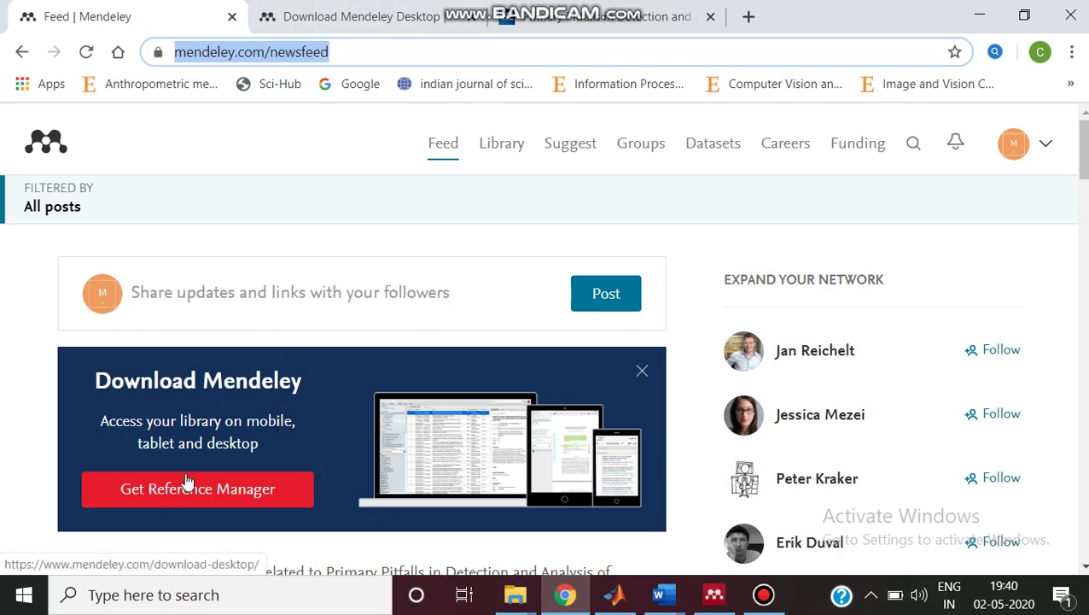
click(340, 15)
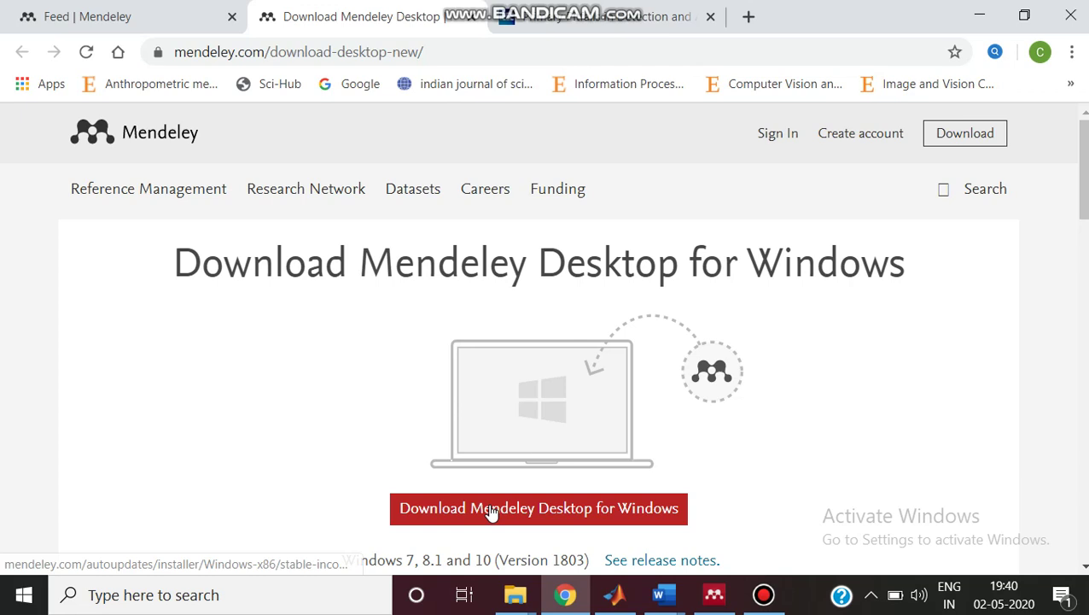
scroll(675, 410, down, 2)
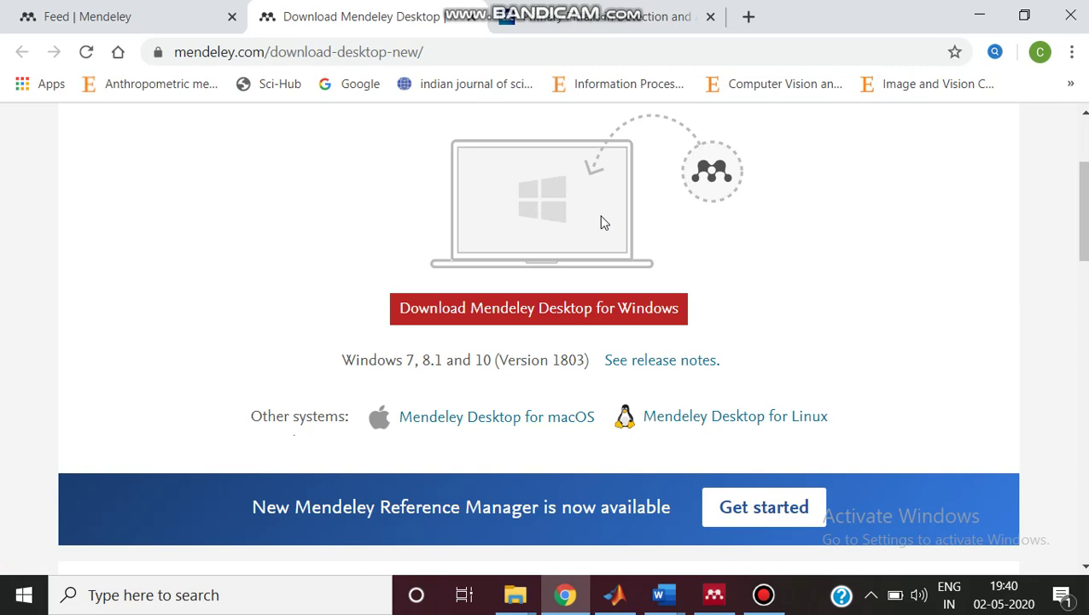
Step: Switch to Mendeley Desktop and browse the Downloads folder and drive D: for files to add, without adding any
click(720, 600)
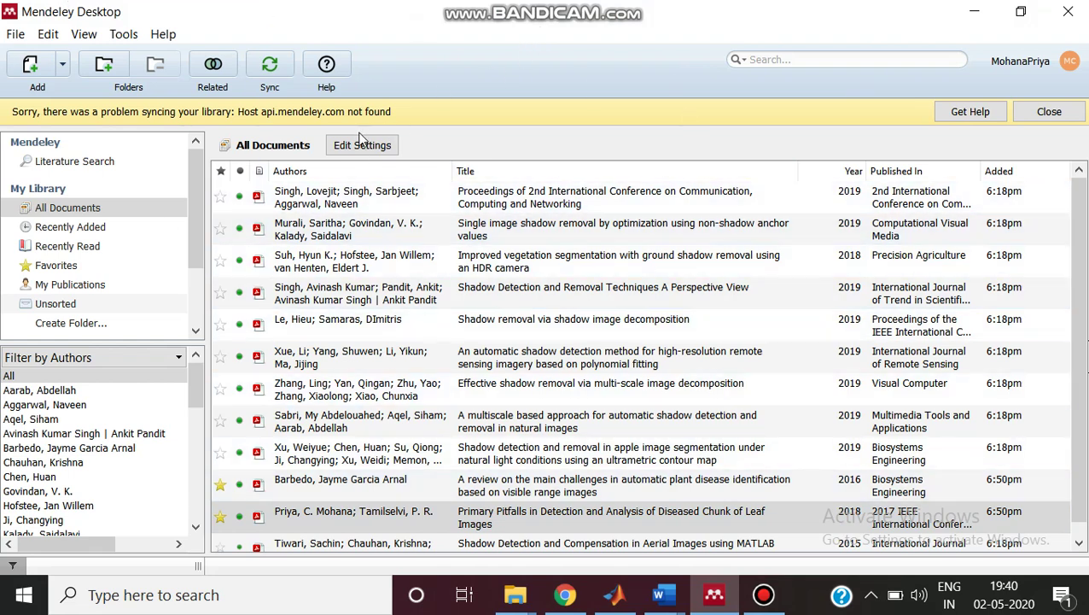
click(63, 66)
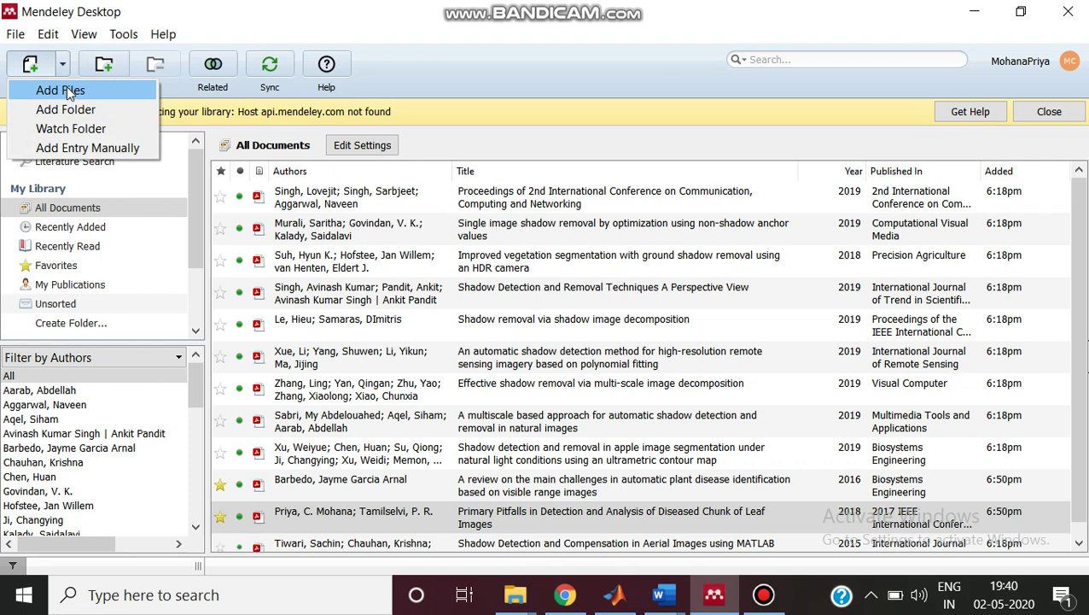
click(66, 86)
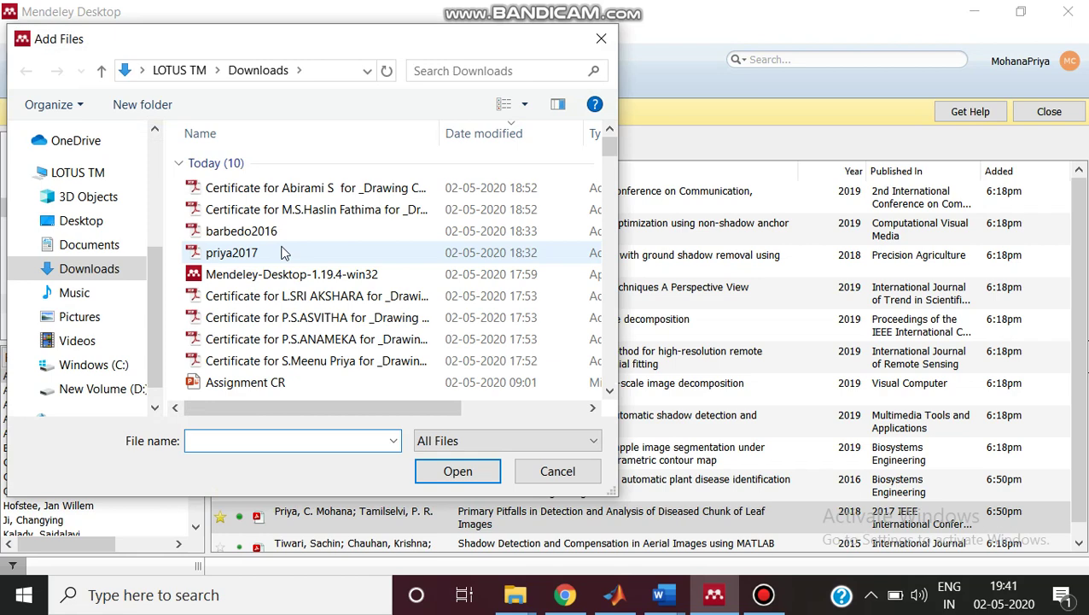
scroll(284, 311, down, 6)
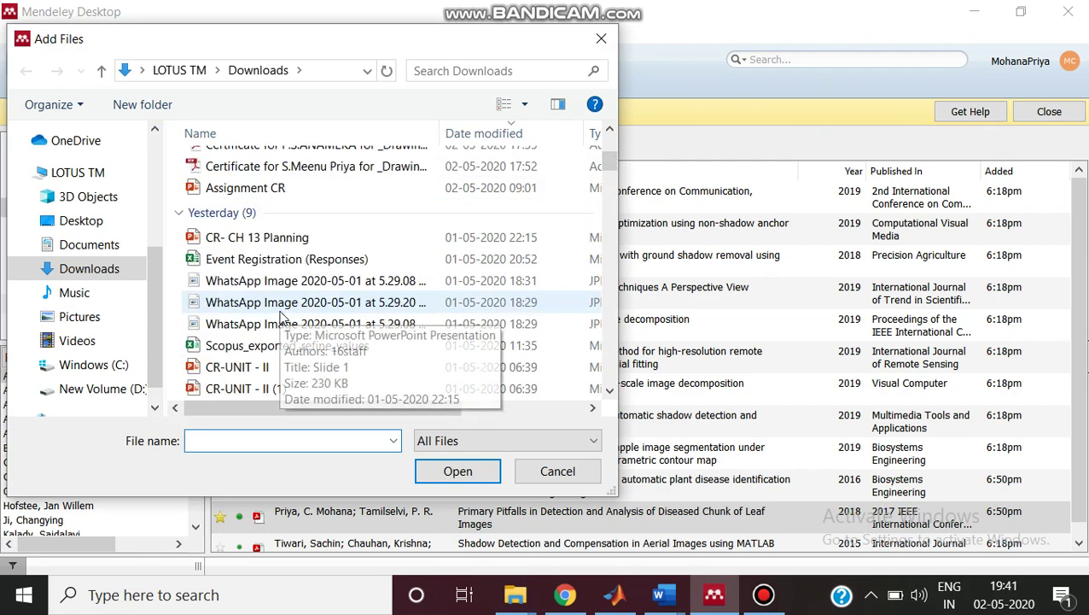
scroll(280, 275, up, 6)
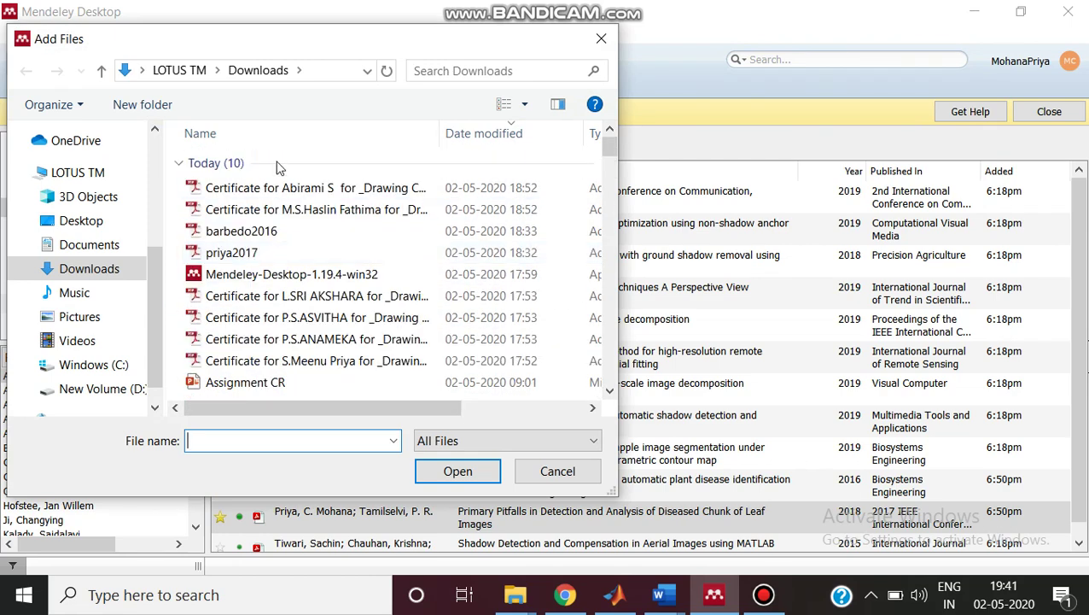
scroll(273, 256, down, 6)
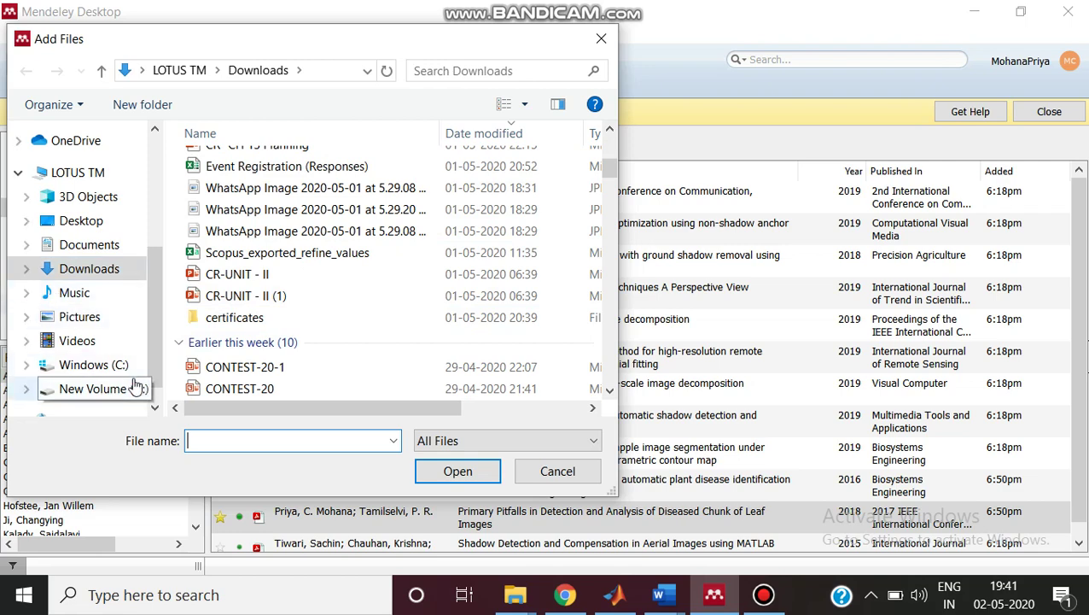
scroll(330, 253, down, 3)
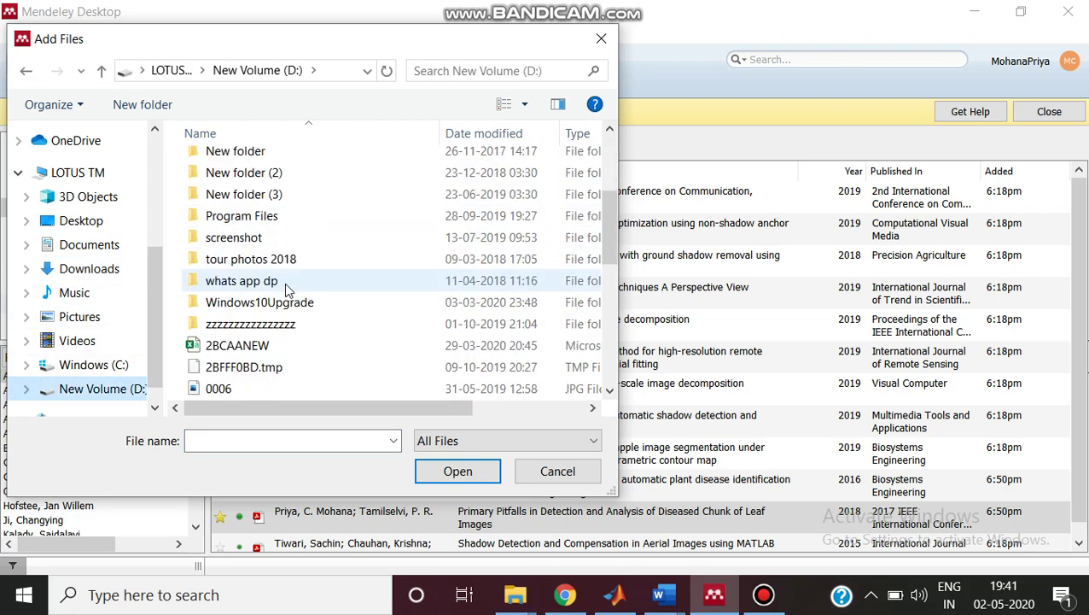
scroll(288, 288, down, 6)
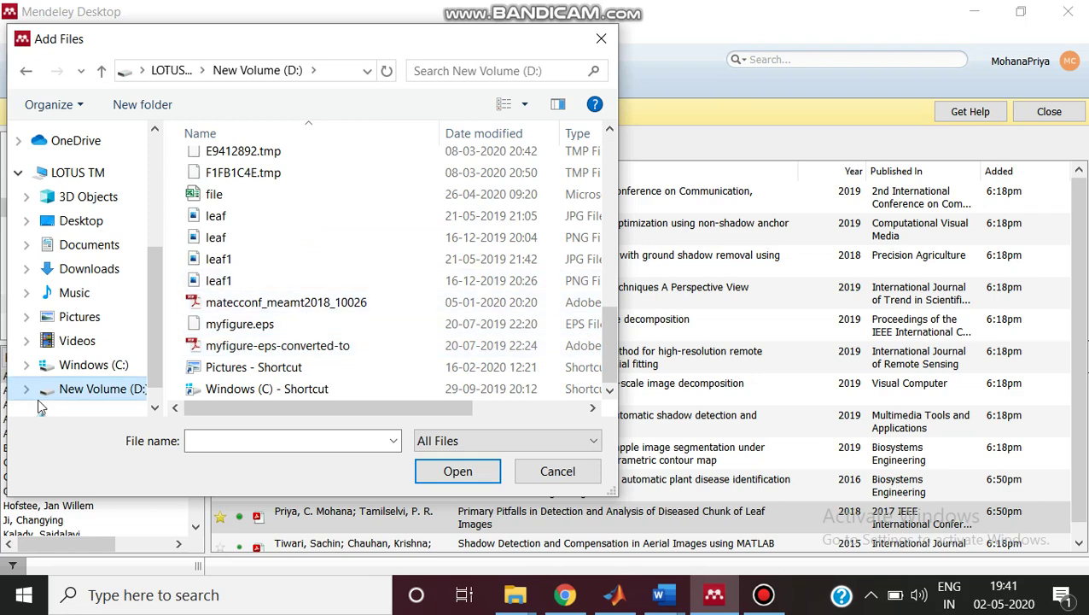
click(109, 388)
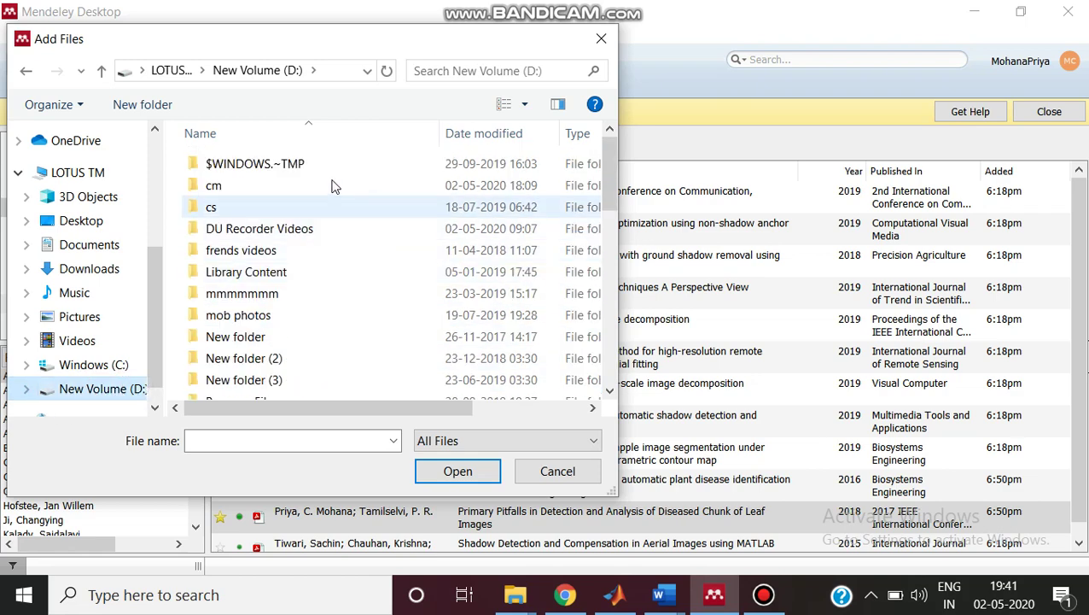
click(554, 471)
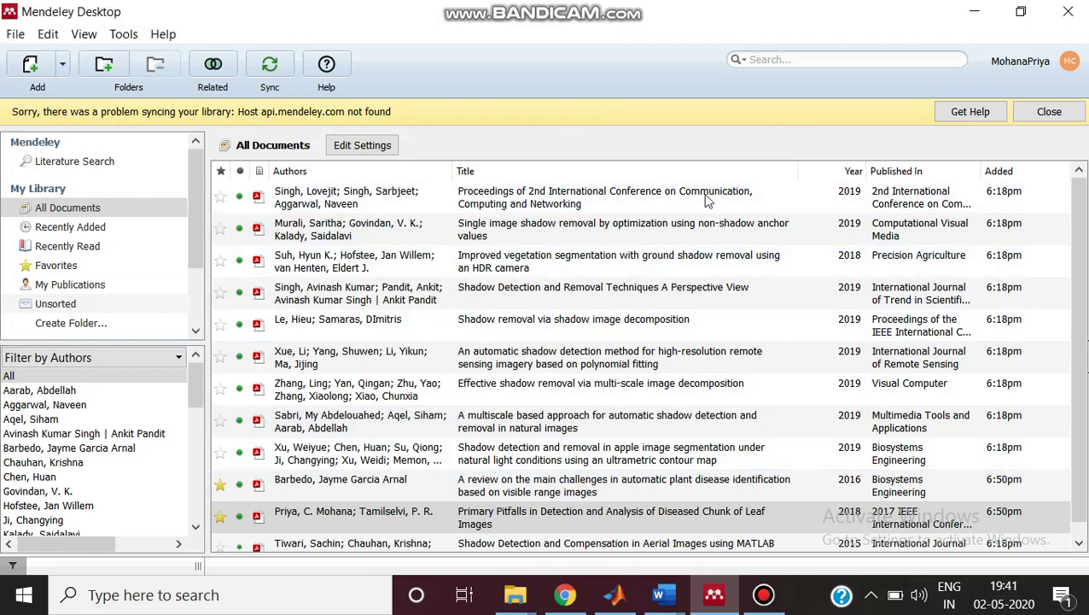
Step: Switch to Document1 in Word and place the cursor after "segmentation" at the end of the first paragraph
scroll(681, 290, down, 1)
scroll(681, 291, up, 1)
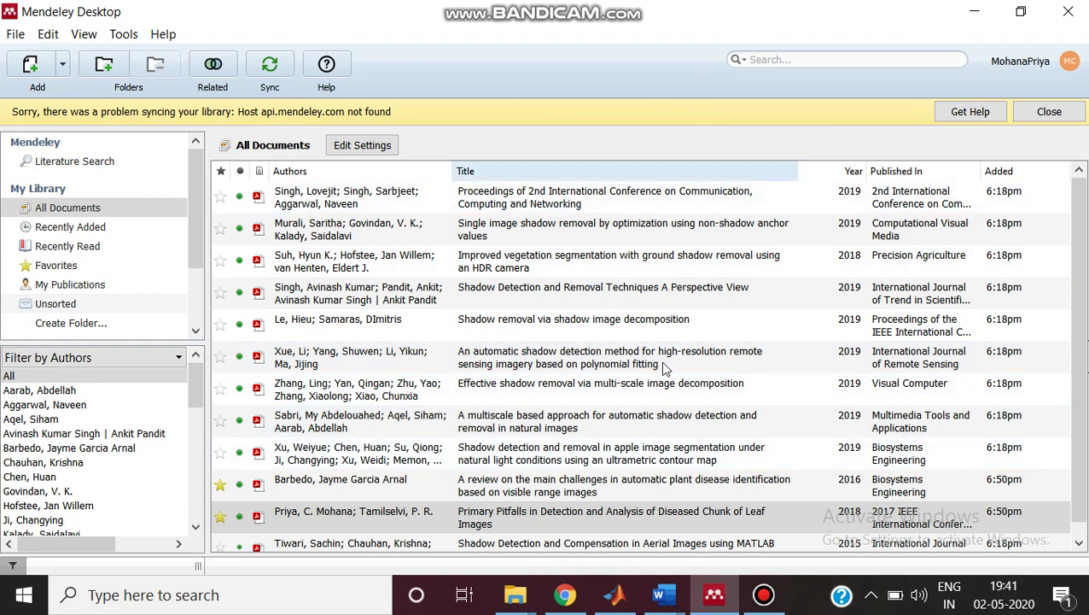
click(367, 517)
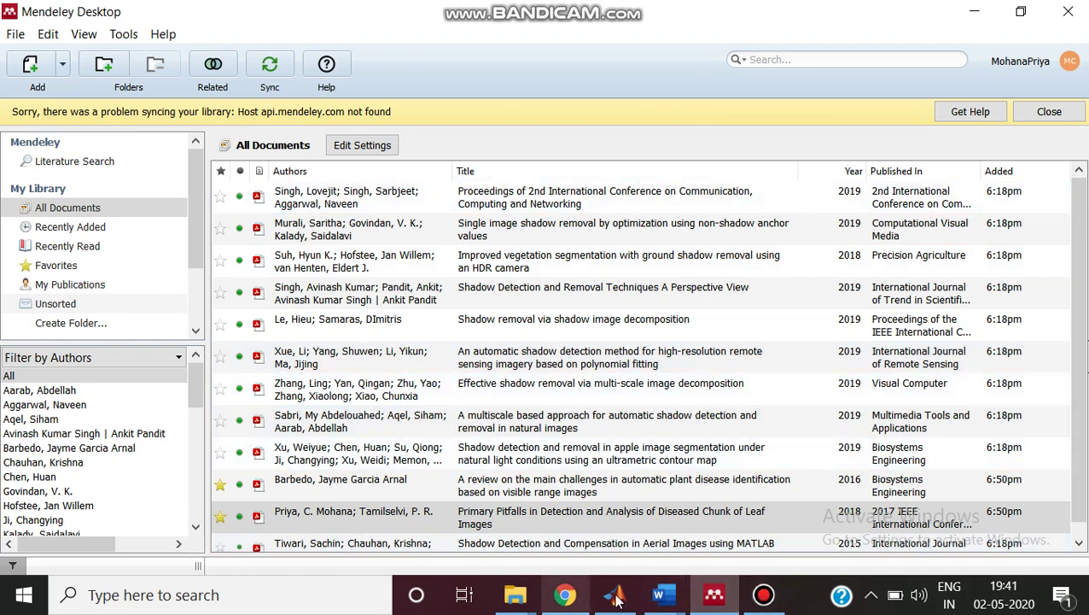
mouse_move(669, 600)
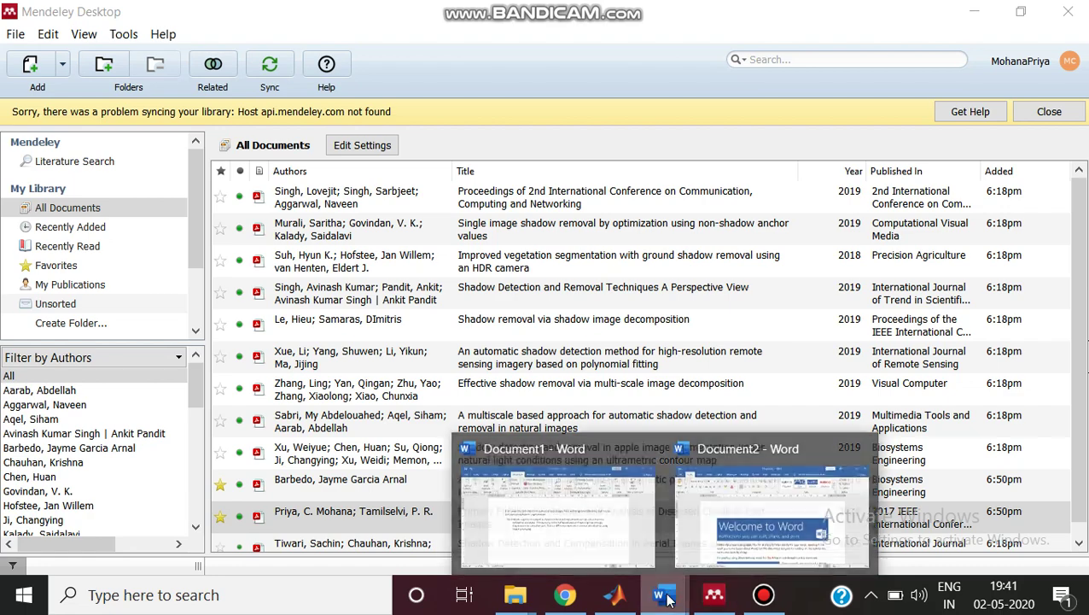
click(593, 542)
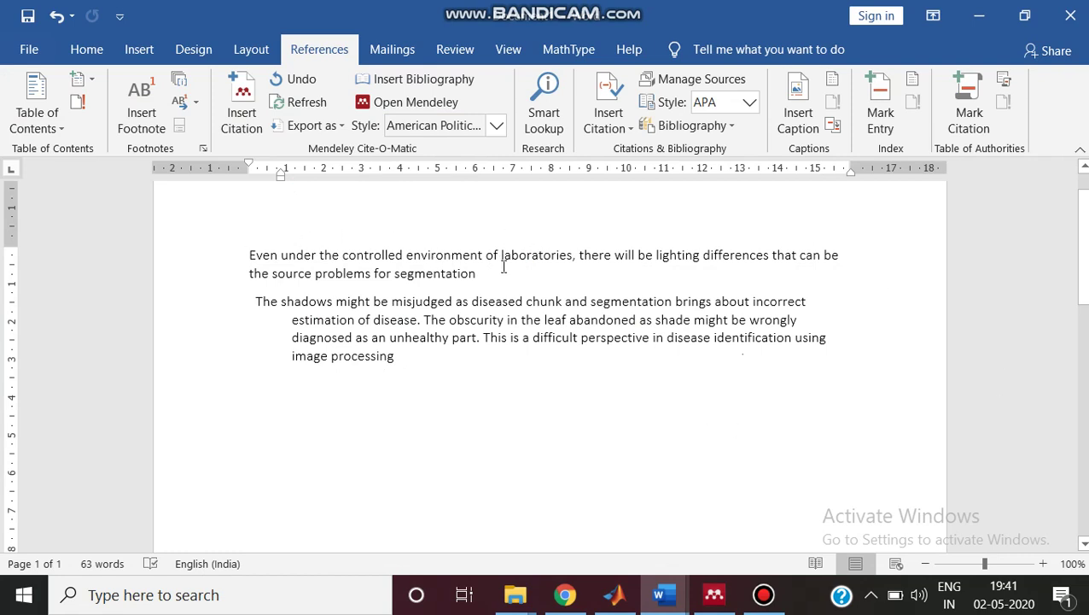
click(502, 276)
click(504, 274)
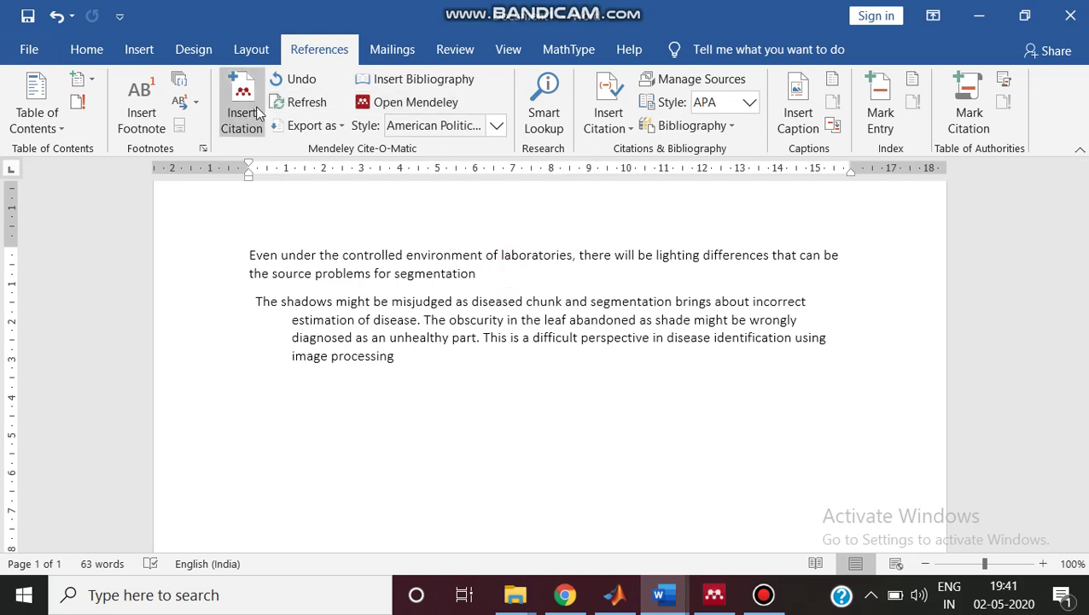
click(441, 107)
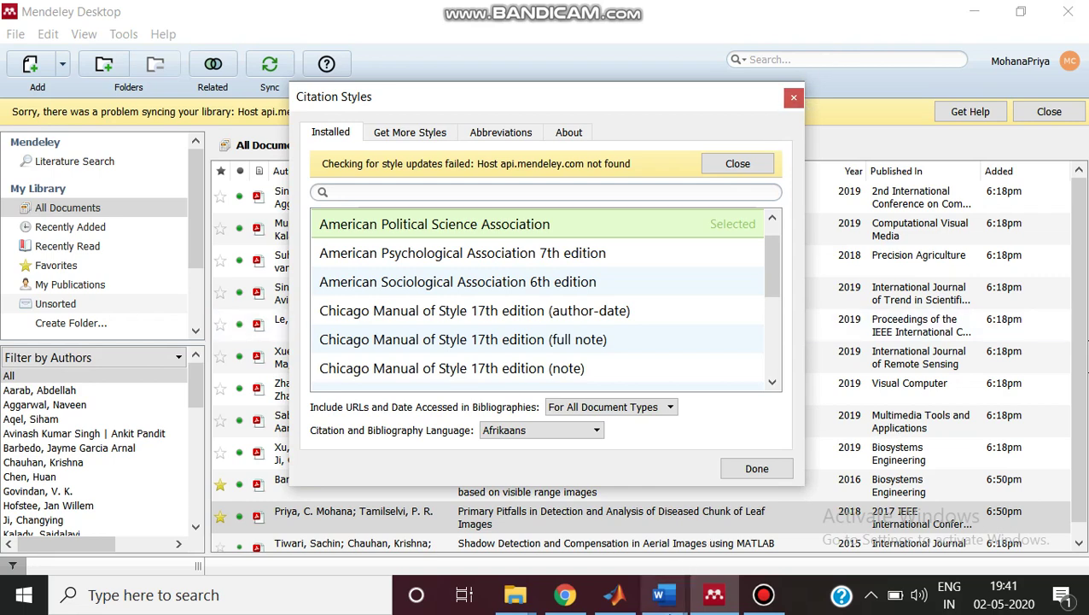
click(794, 98)
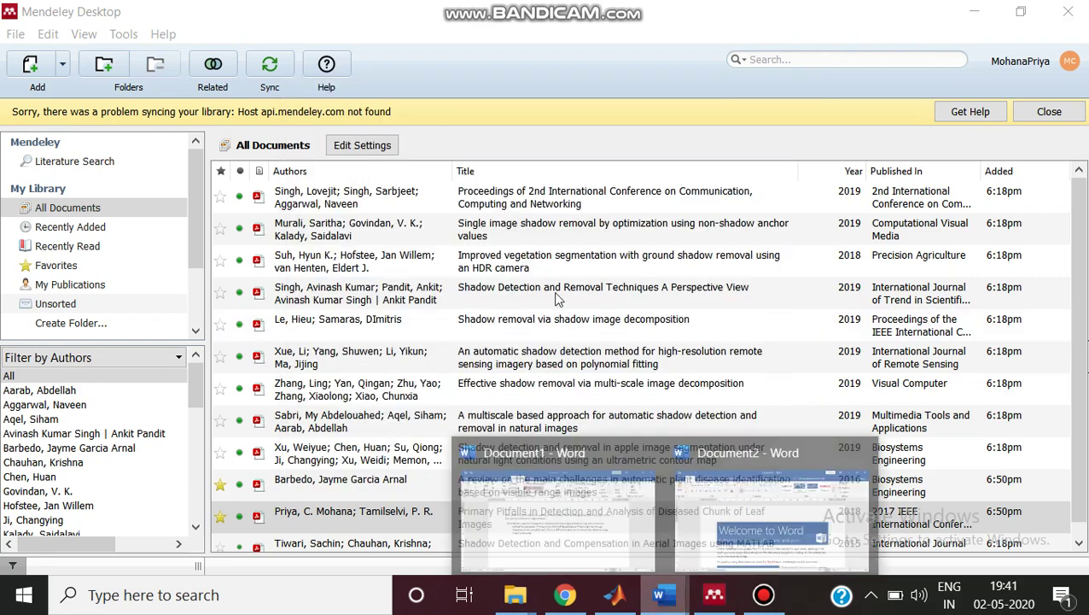
click(563, 479)
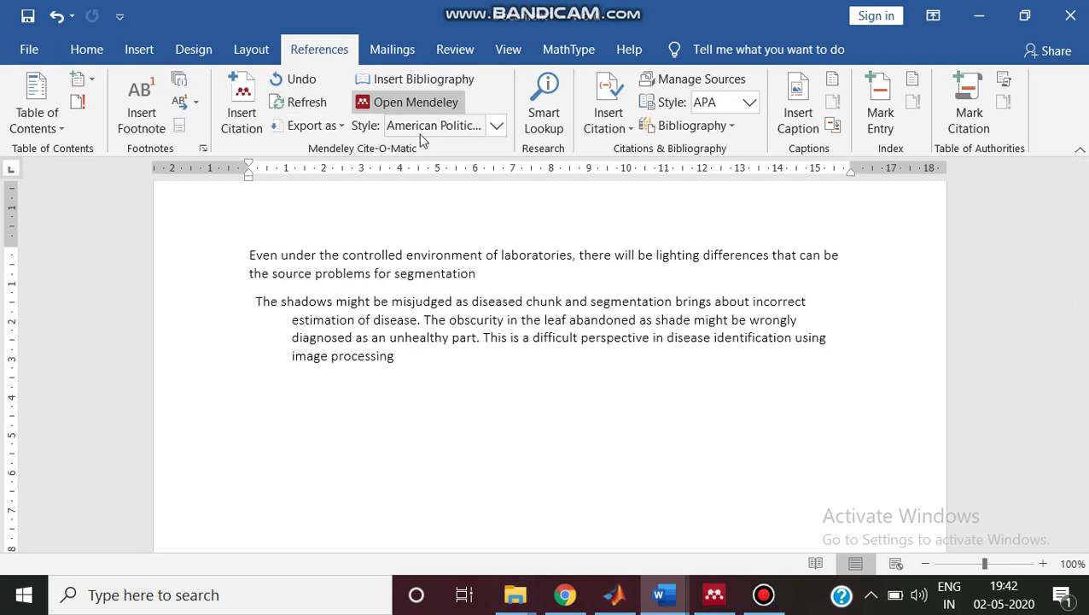
Step: Insert a Mendeley citation after "segmentation" for the 2016 review on automatic plant disease identification, and remove that article's favourite star
click(489, 280)
double_click(489, 280)
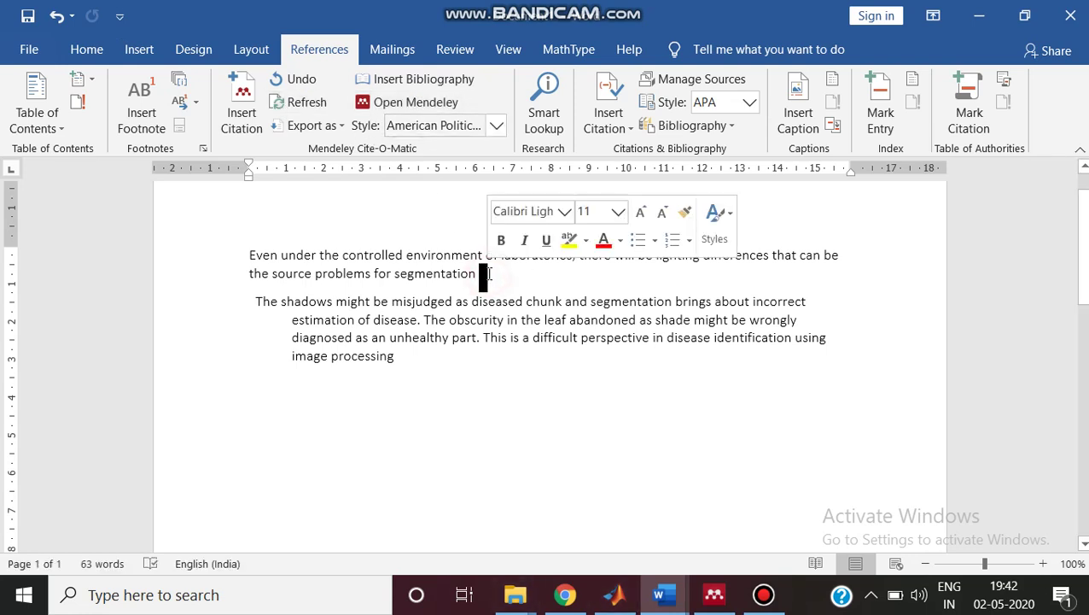
click(254, 112)
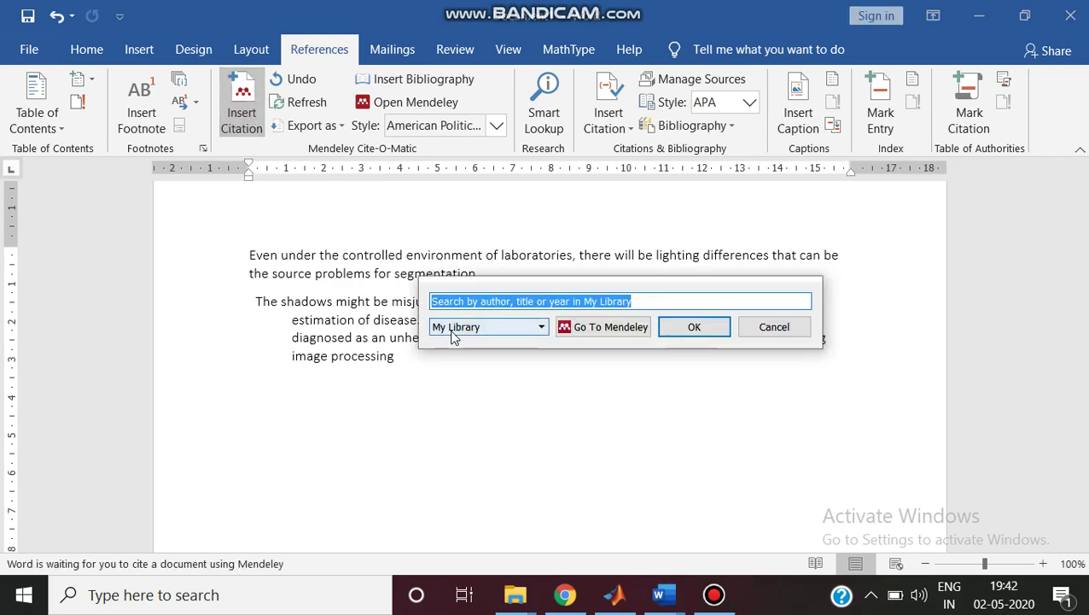
click(587, 330)
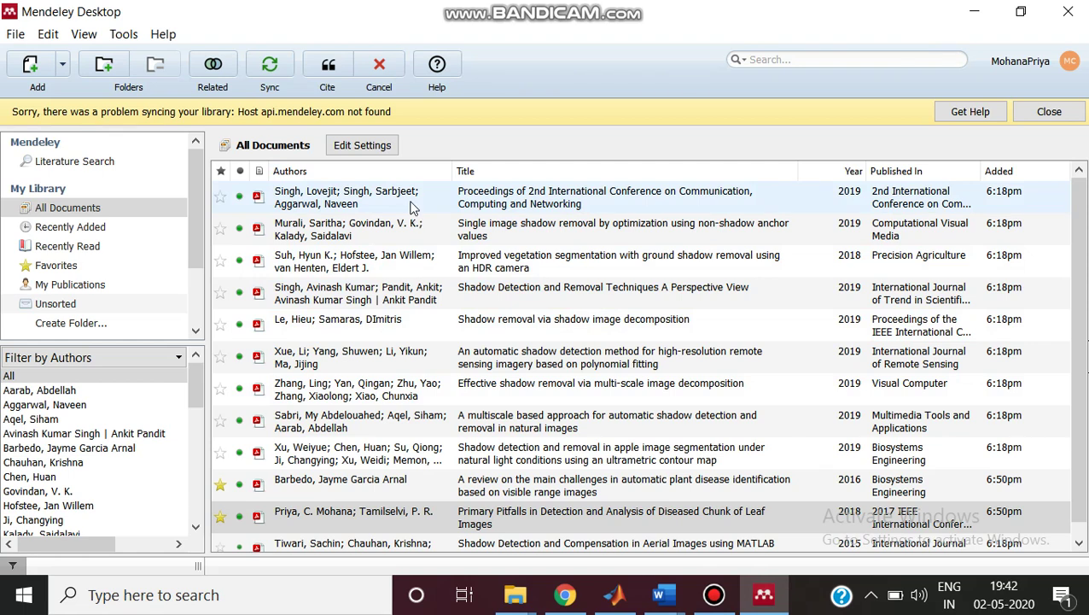
scroll(337, 512, down, 1)
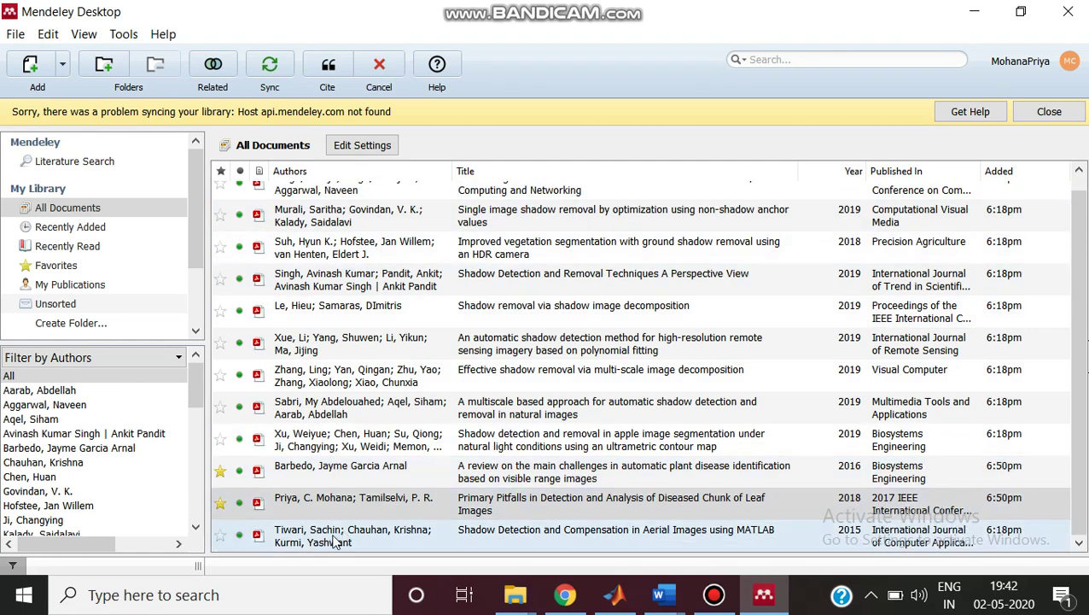
click(328, 472)
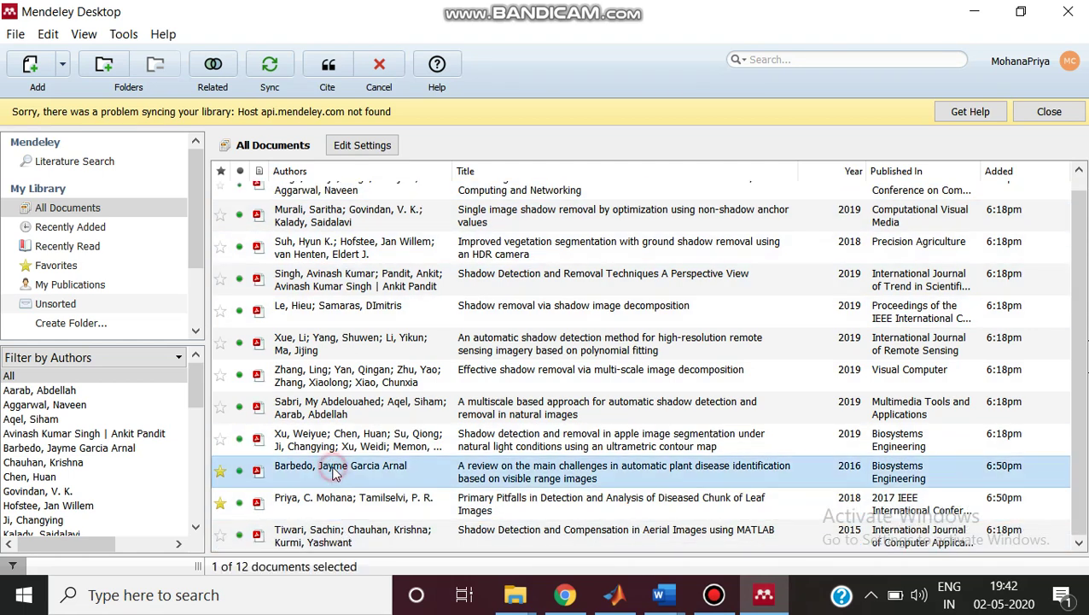
click(220, 471)
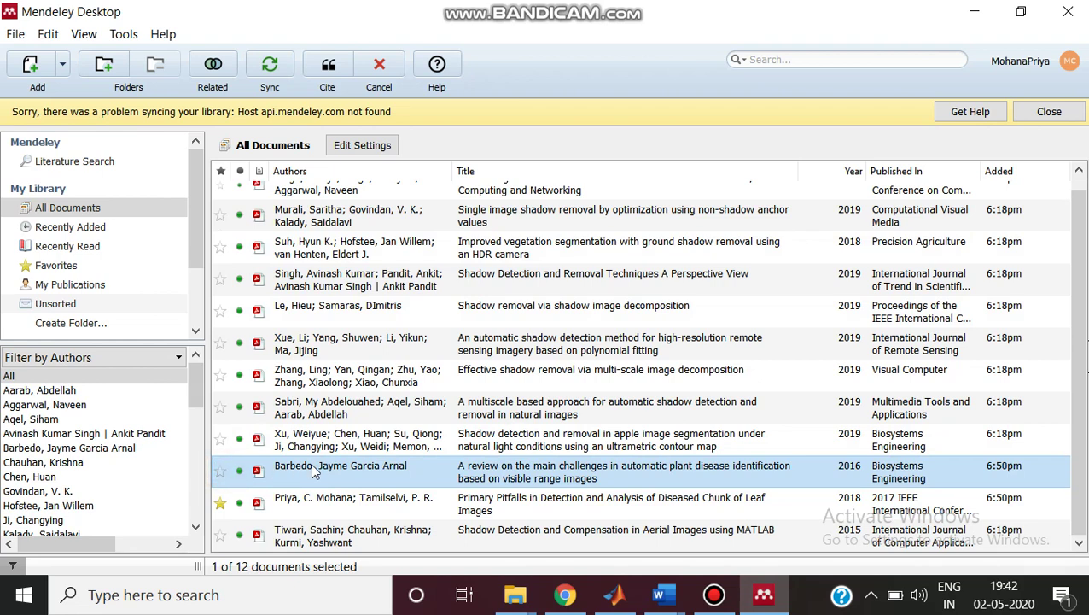
click(327, 69)
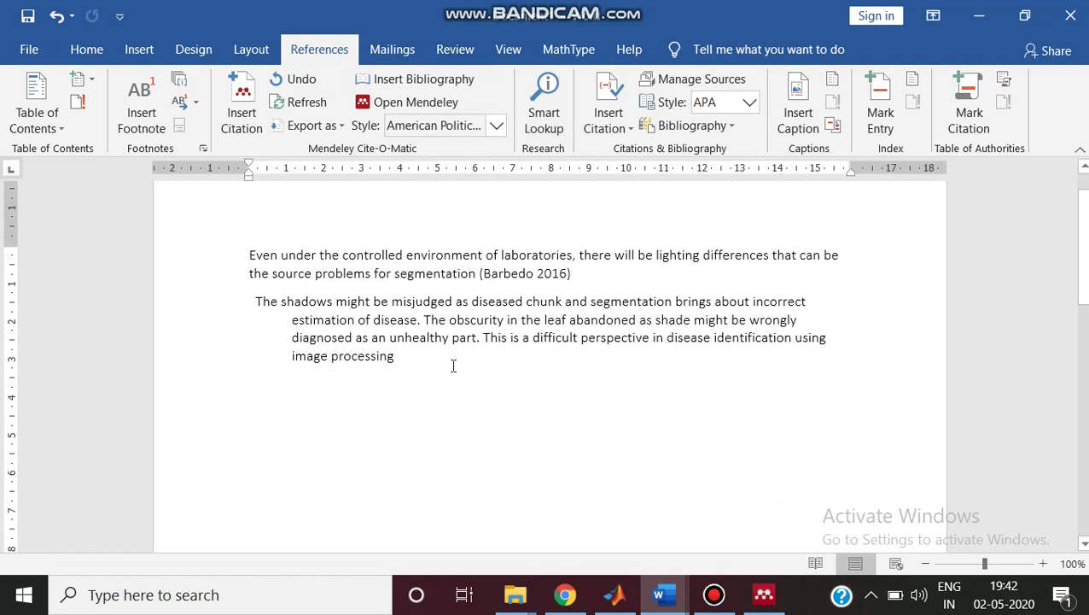
Step: Change the document's Mendeley citation style to IEEE
click(495, 126)
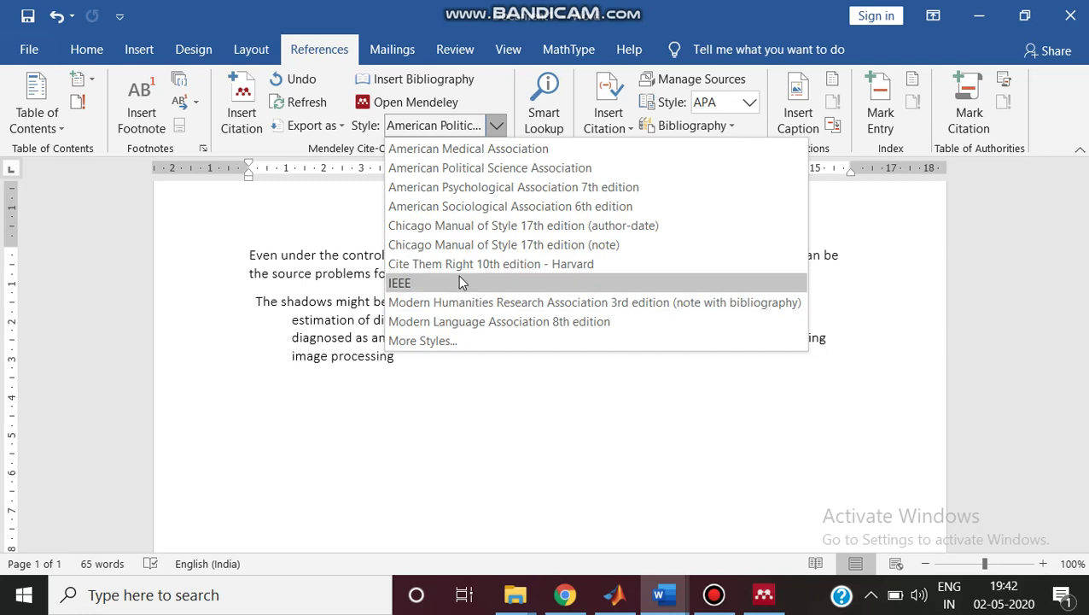
click(498, 414)
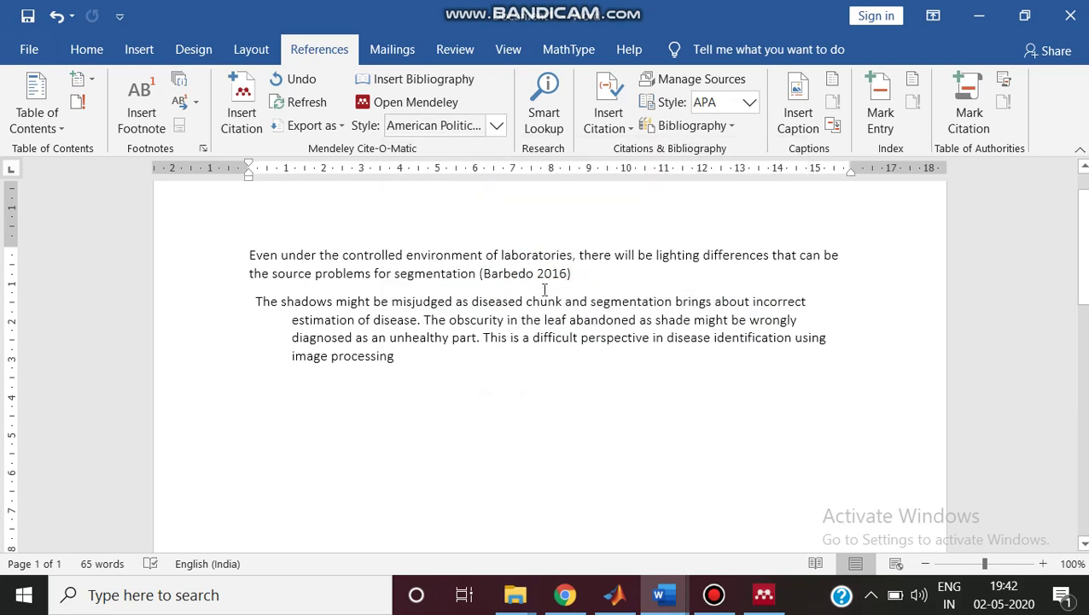
click(496, 127)
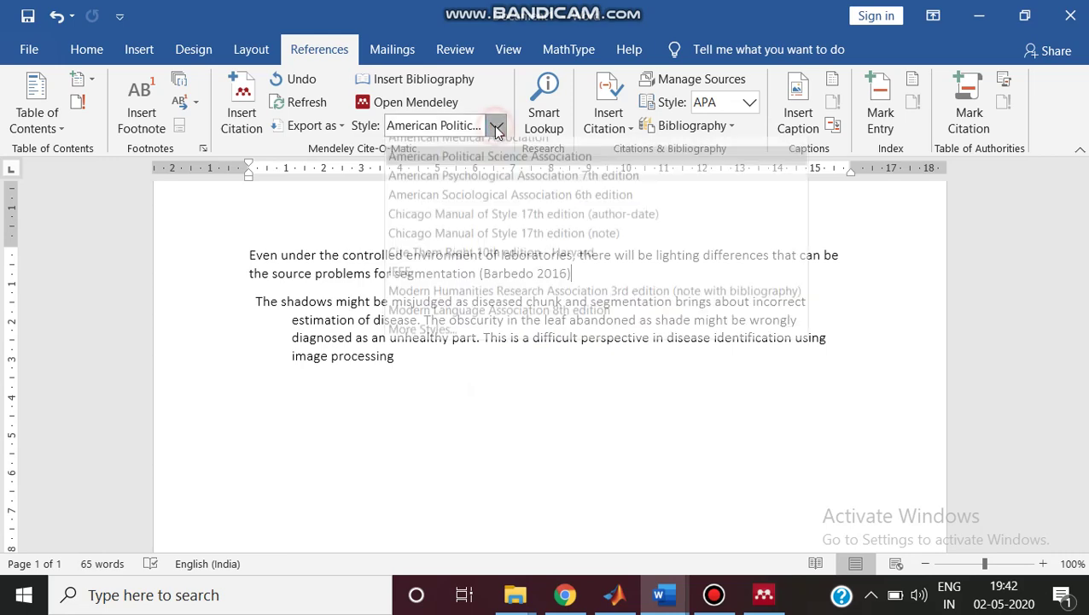
scroll(431, 316, down, 2)
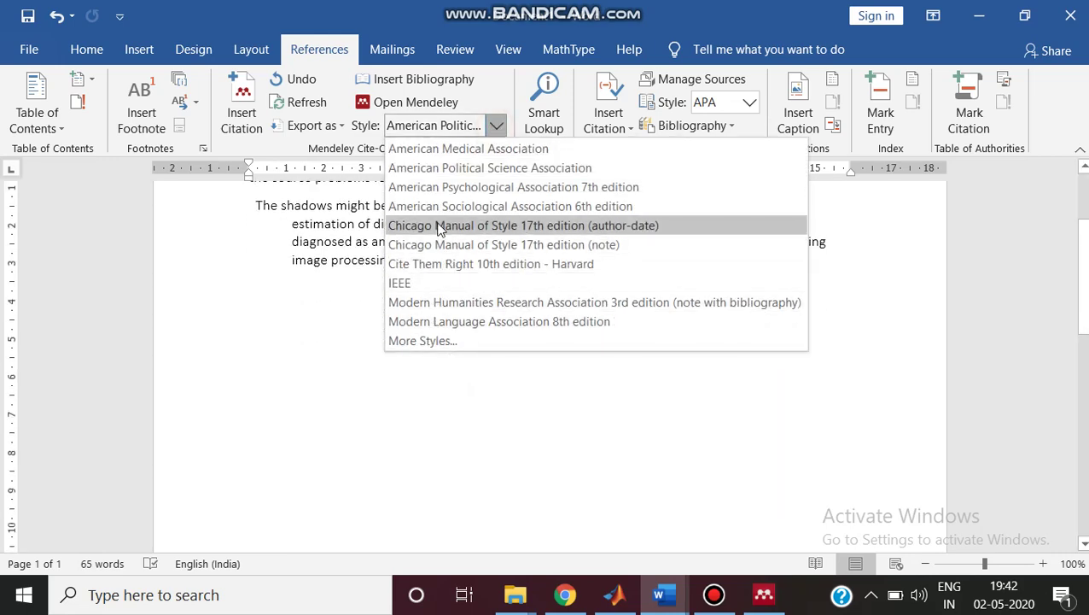
click(442, 285)
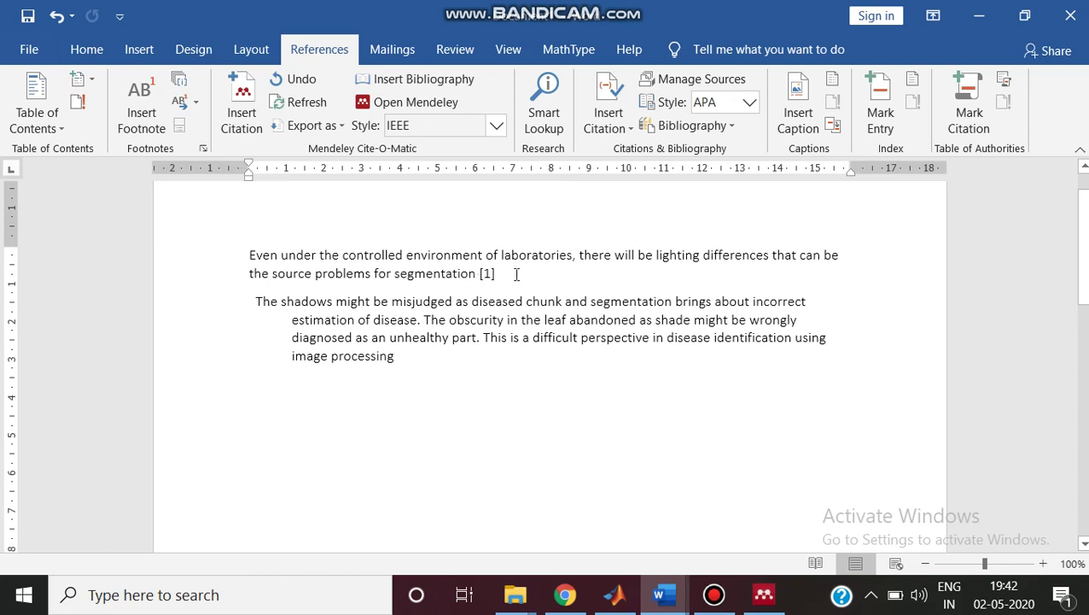
Step: Insert the Mendeley bibliography on the empty line below the second paragraph
click(375, 433)
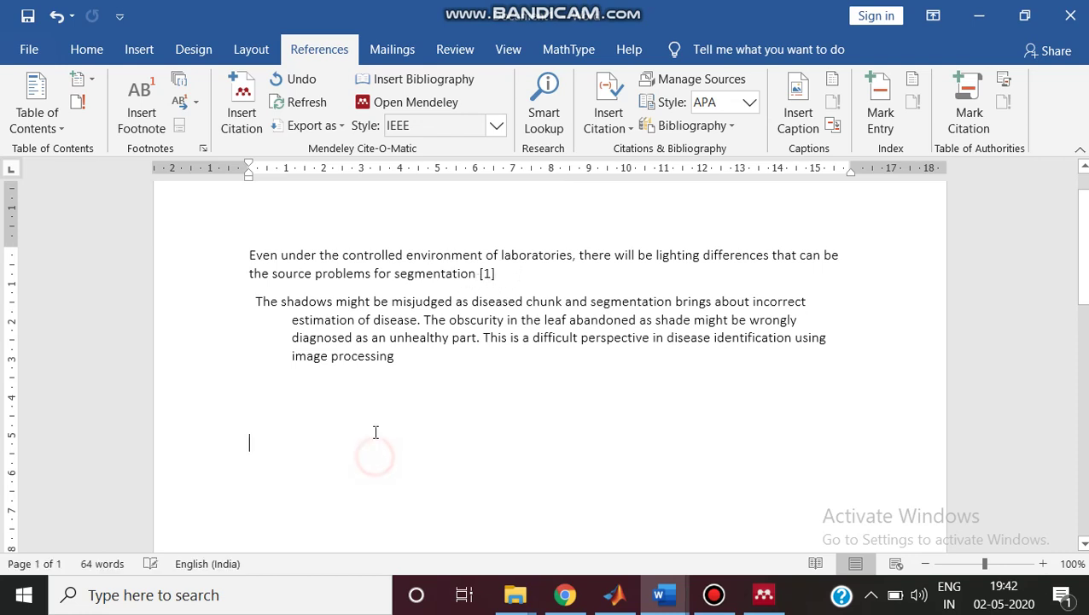
click(399, 78)
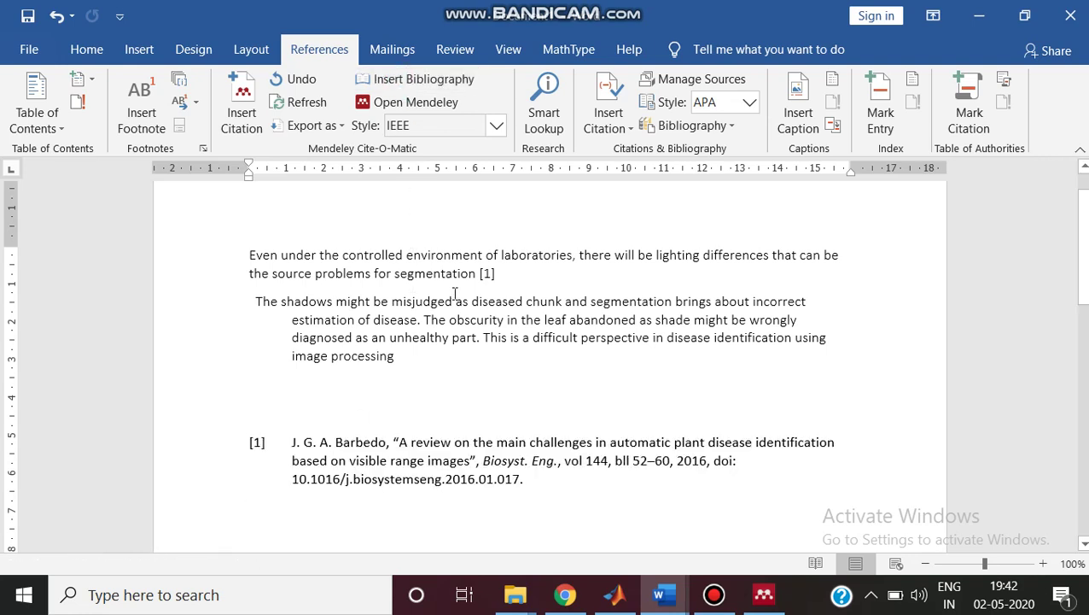
drag(290, 446, 539, 502)
click(494, 274)
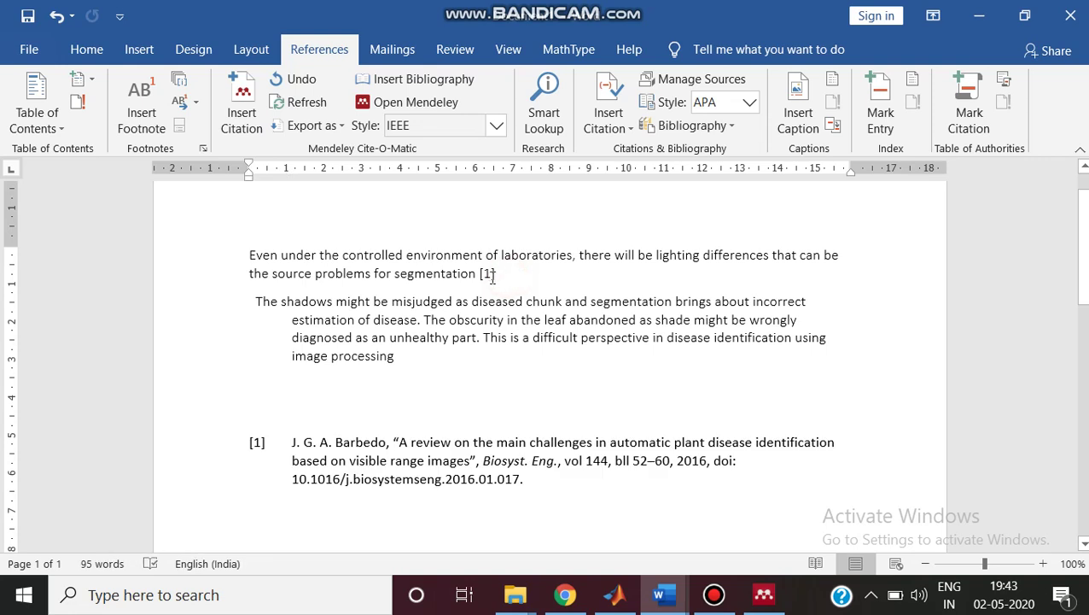
click(492, 274)
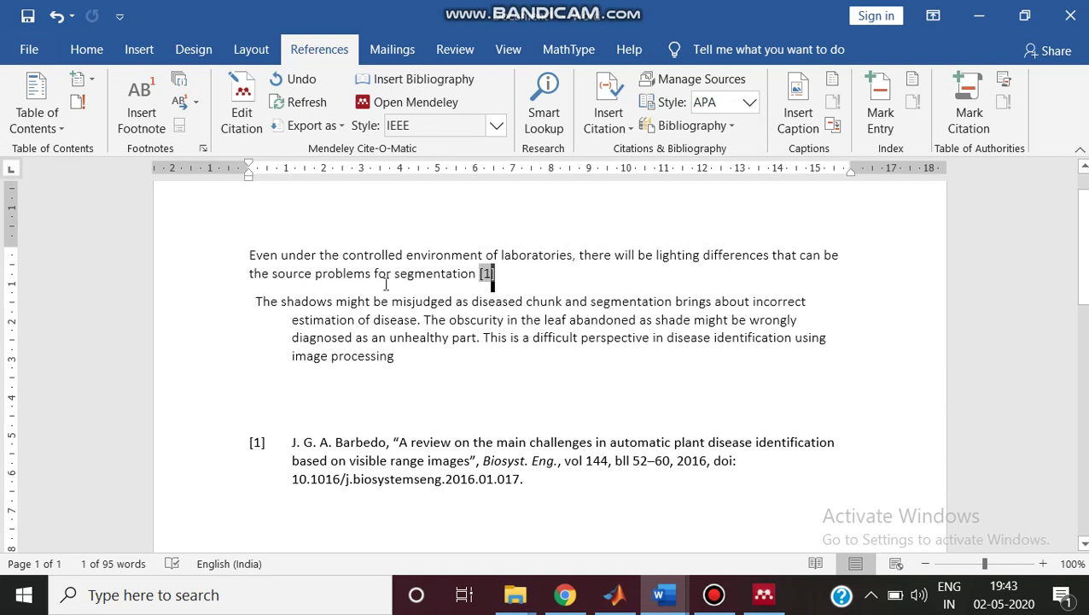
Step: Insert a Mendeley citation after "image processing" in the second paragraph for "Primary Pitfalls in Detection and Analysis of Diseased Chunk of Leaf Images"
click(432, 358)
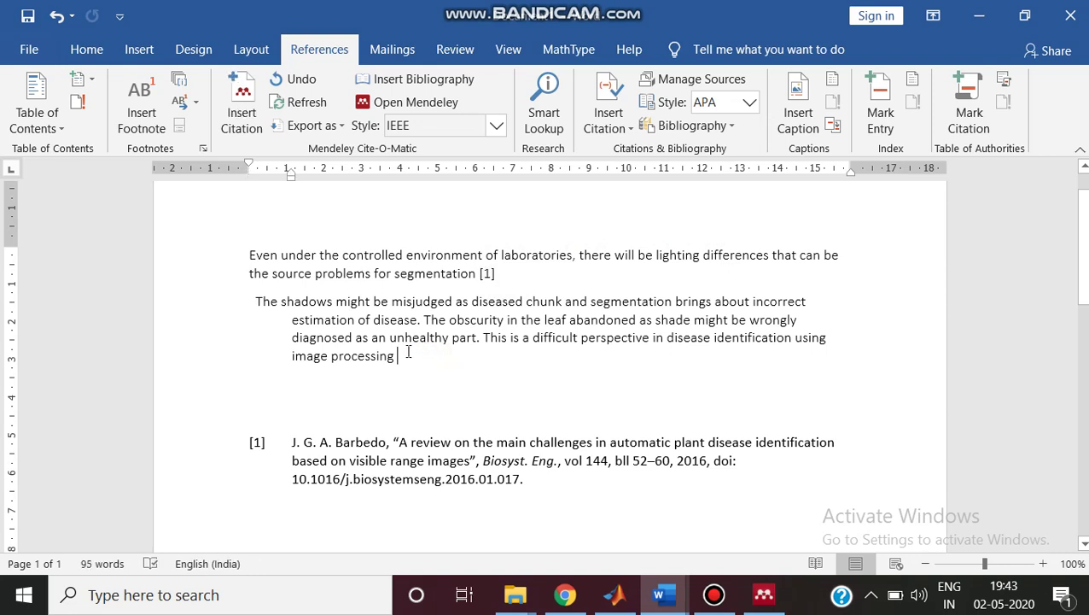
click(408, 355)
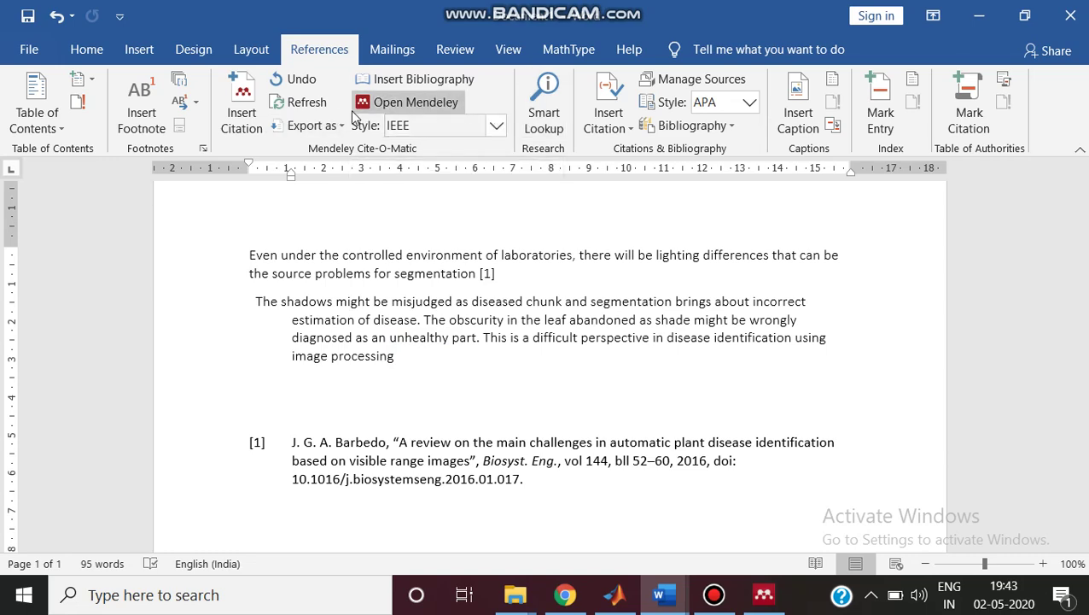
click(250, 126)
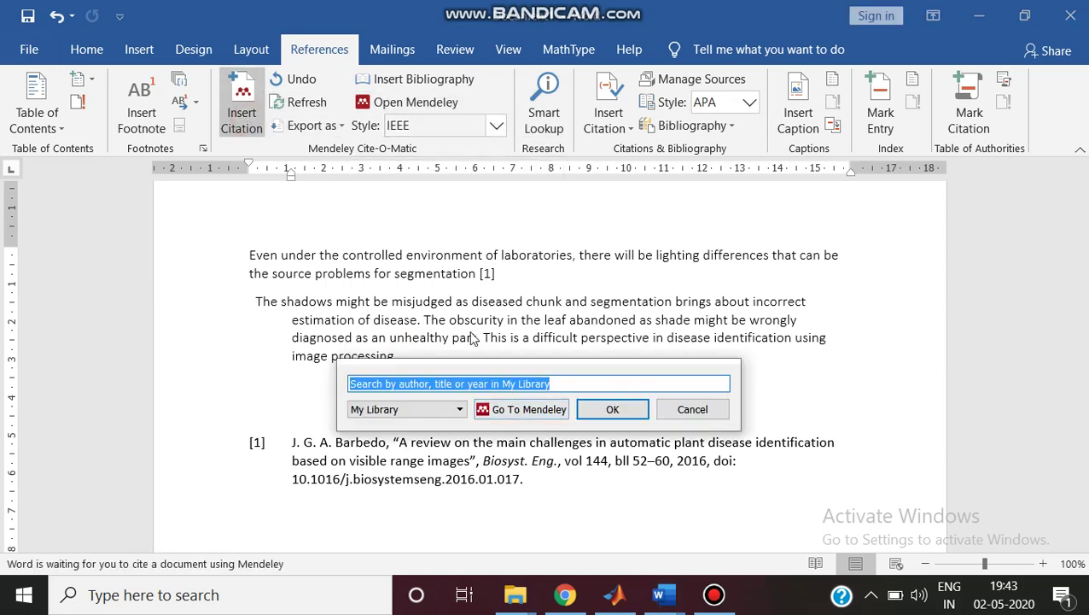
click(555, 417)
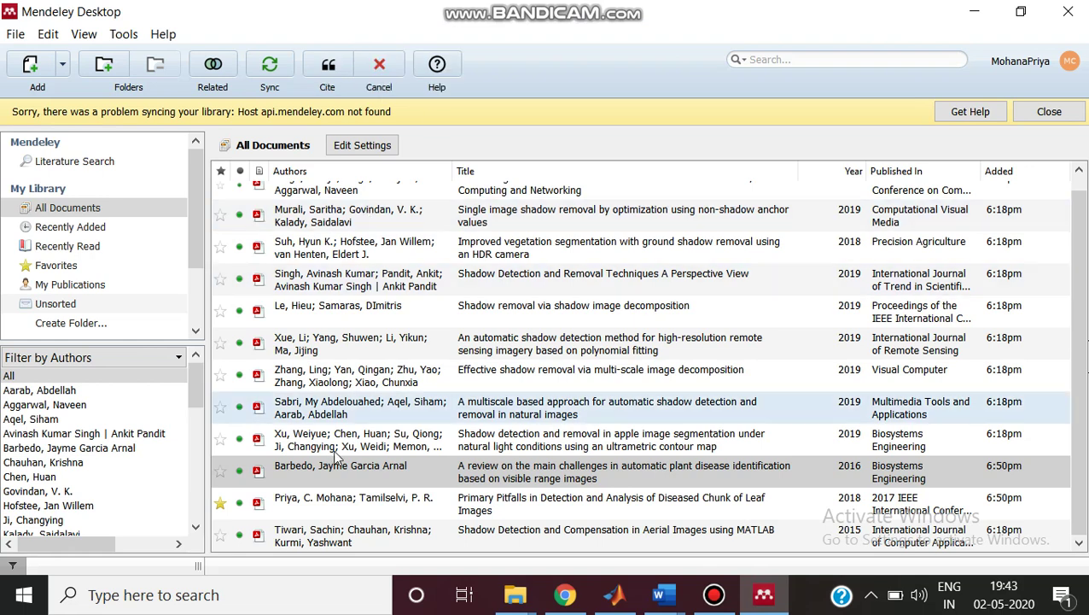
click(377, 500)
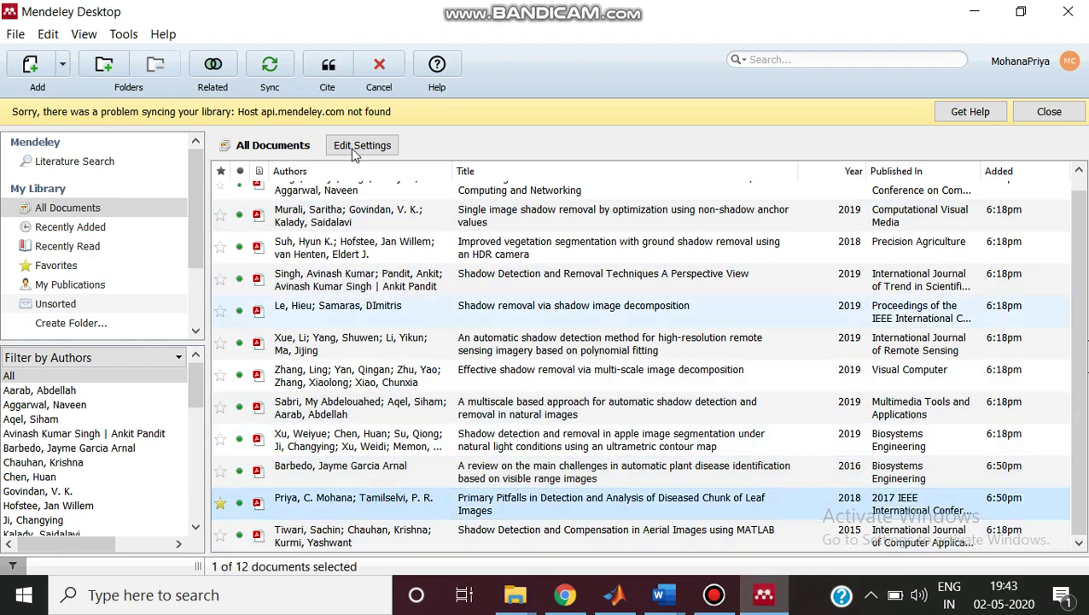
click(332, 87)
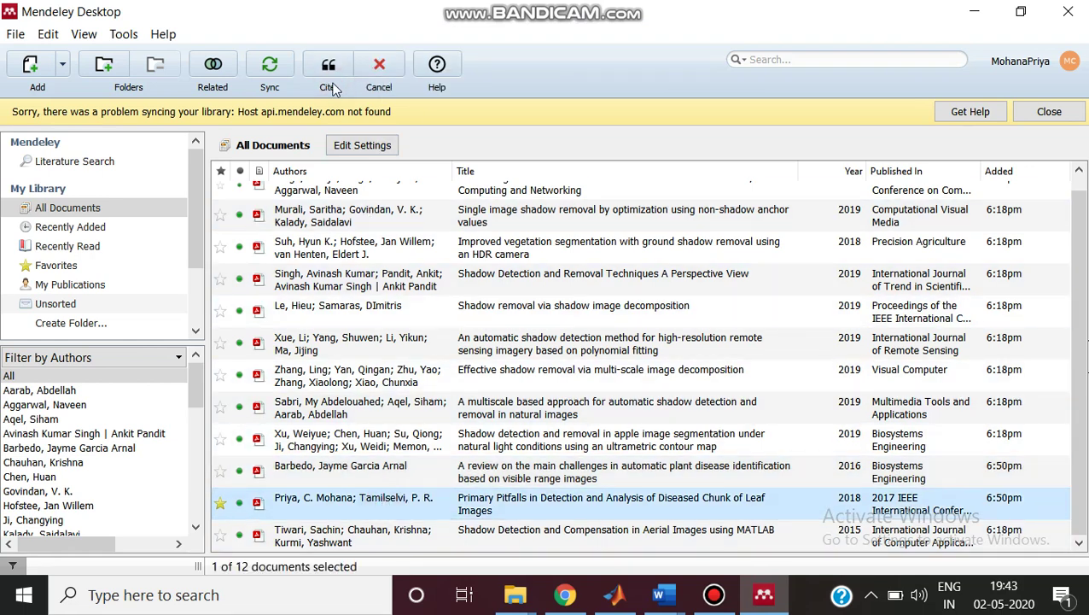
click(330, 77)
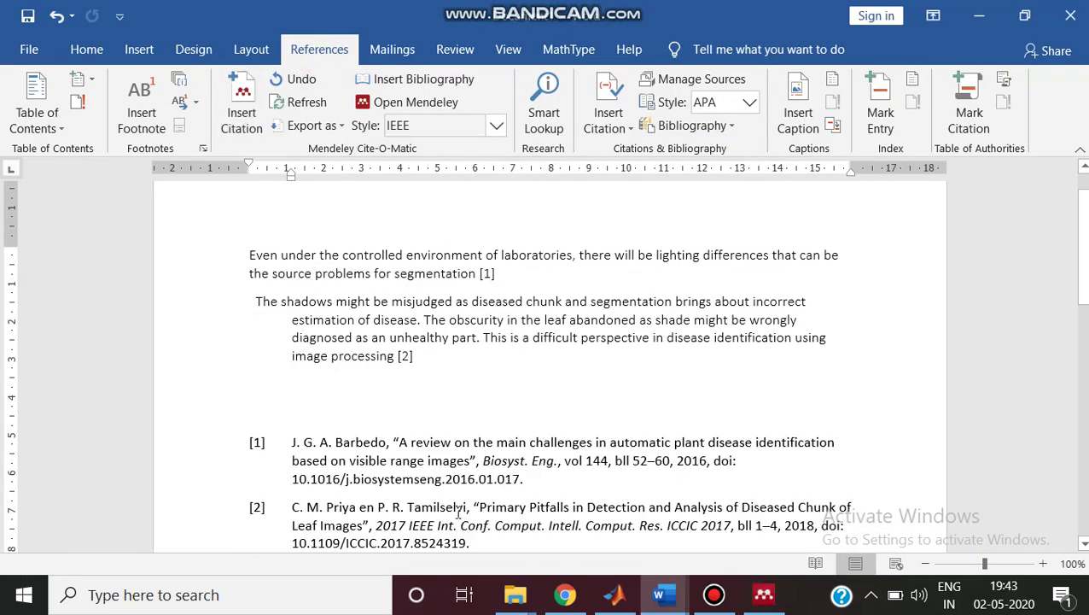
click(415, 361)
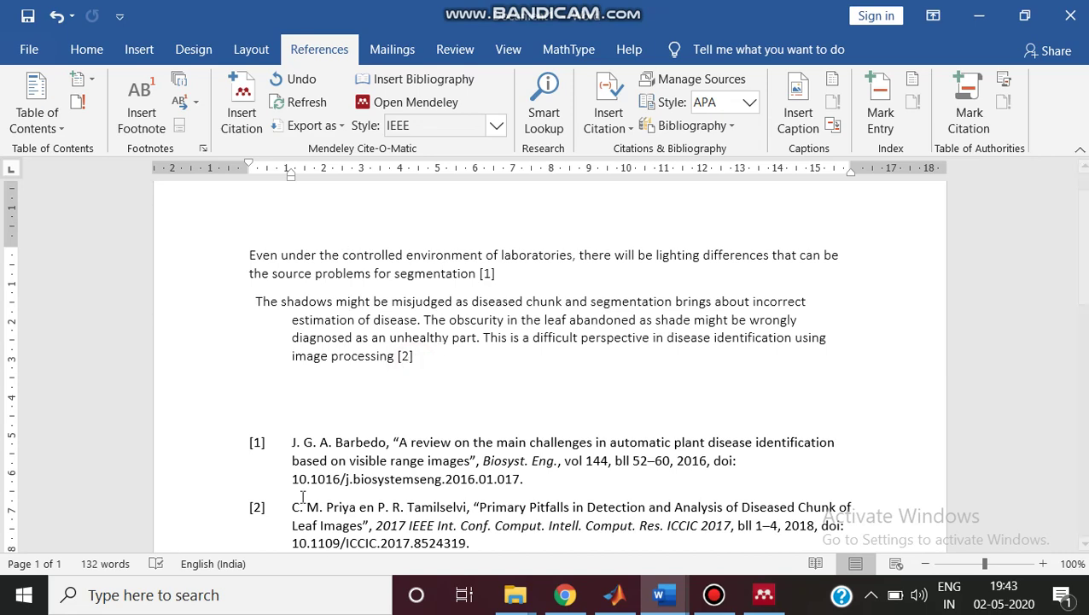
drag(291, 507, 471, 544)
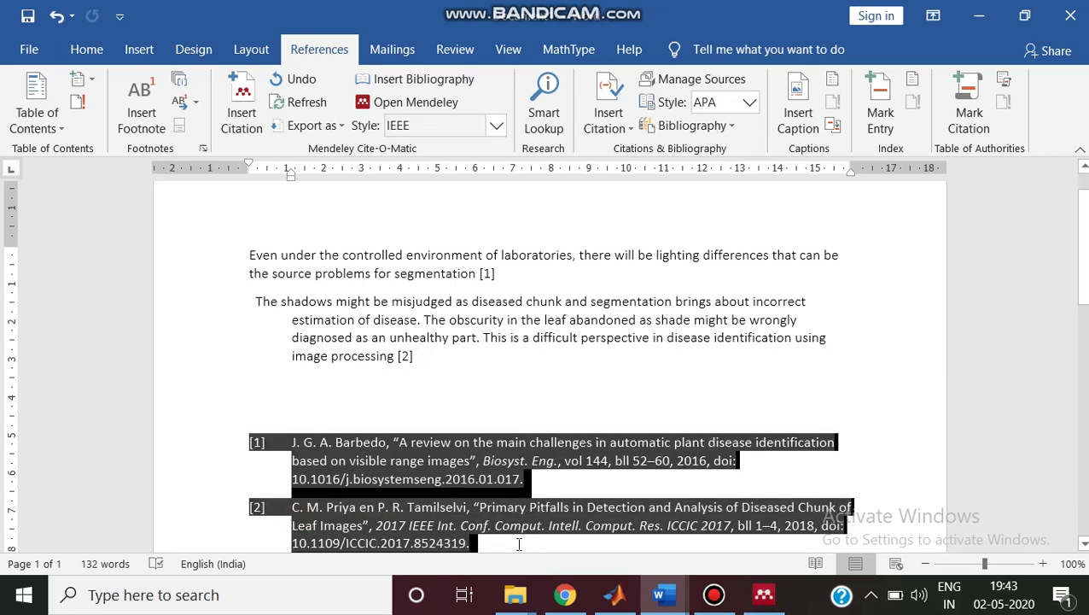
click(565, 367)
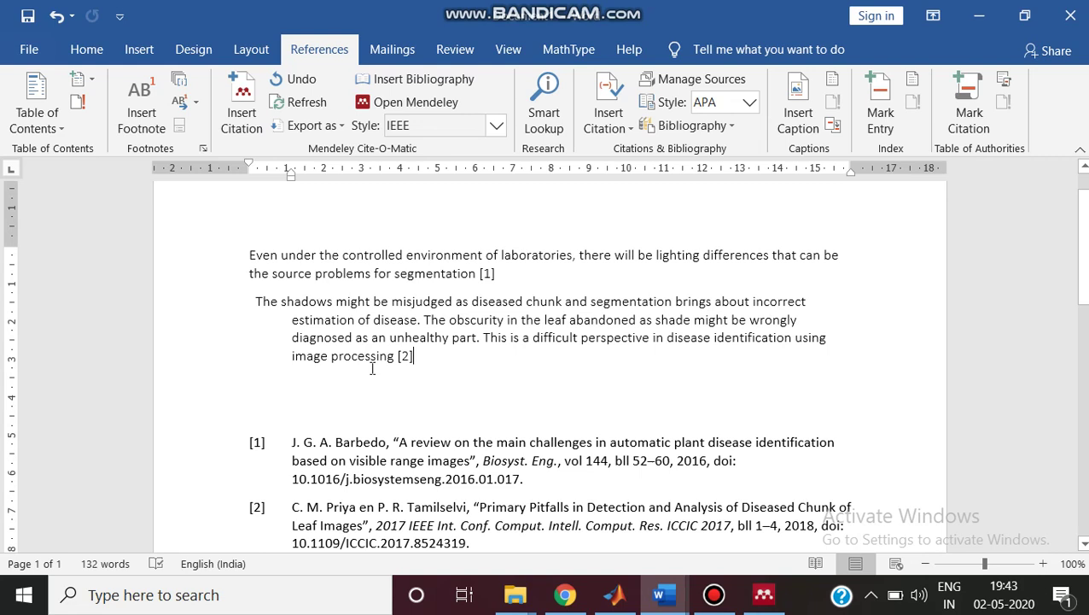
Step: Change the document's Mendeley citation style to American Political Science Association and review both in-text citations and the bibliography
drag(398, 358, 418, 387)
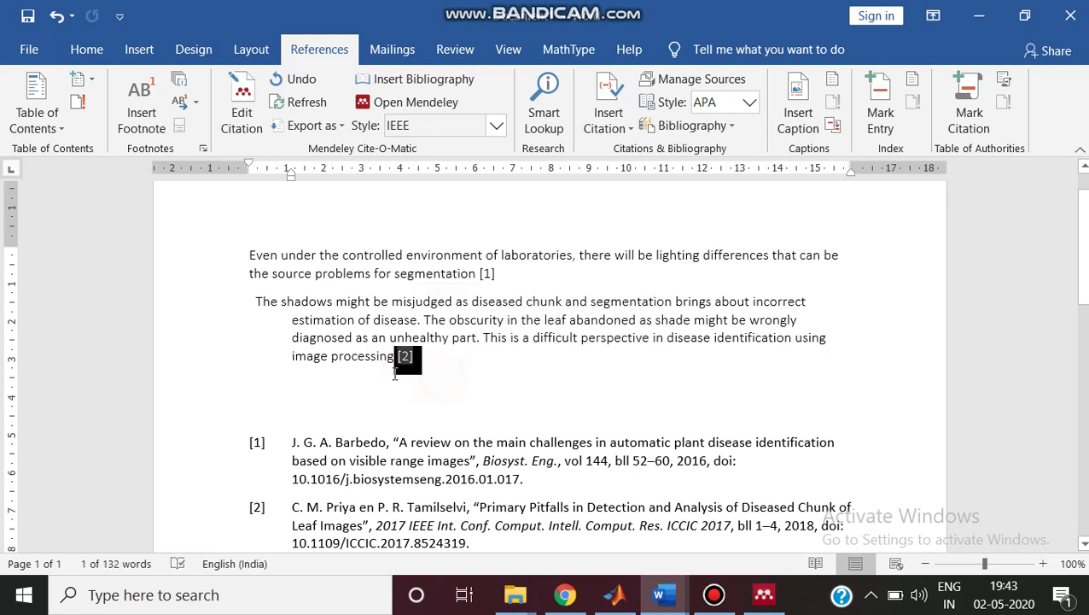
click(495, 127)
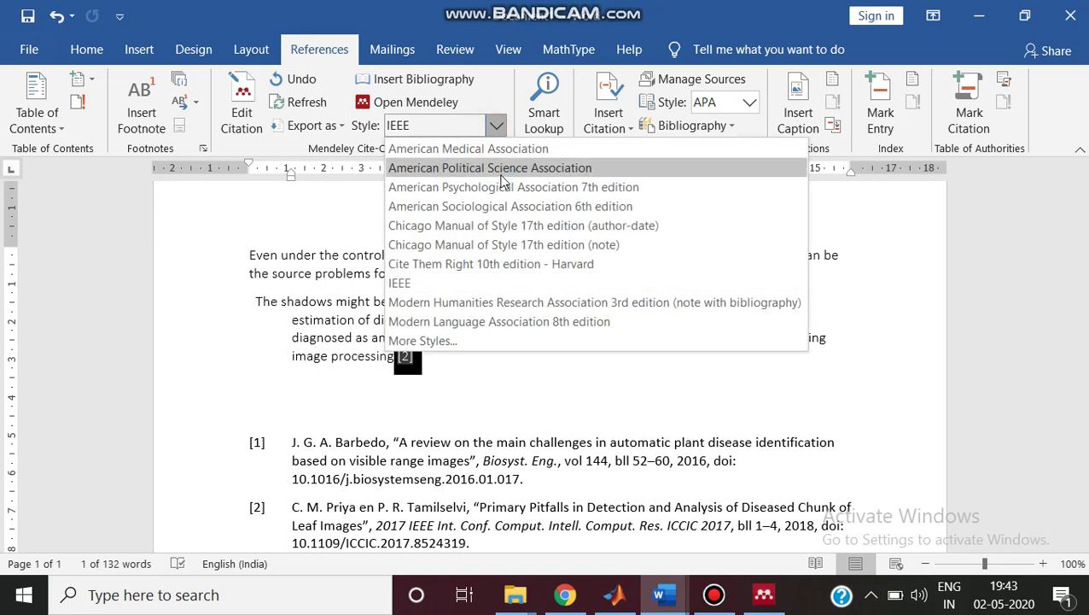
click(500, 175)
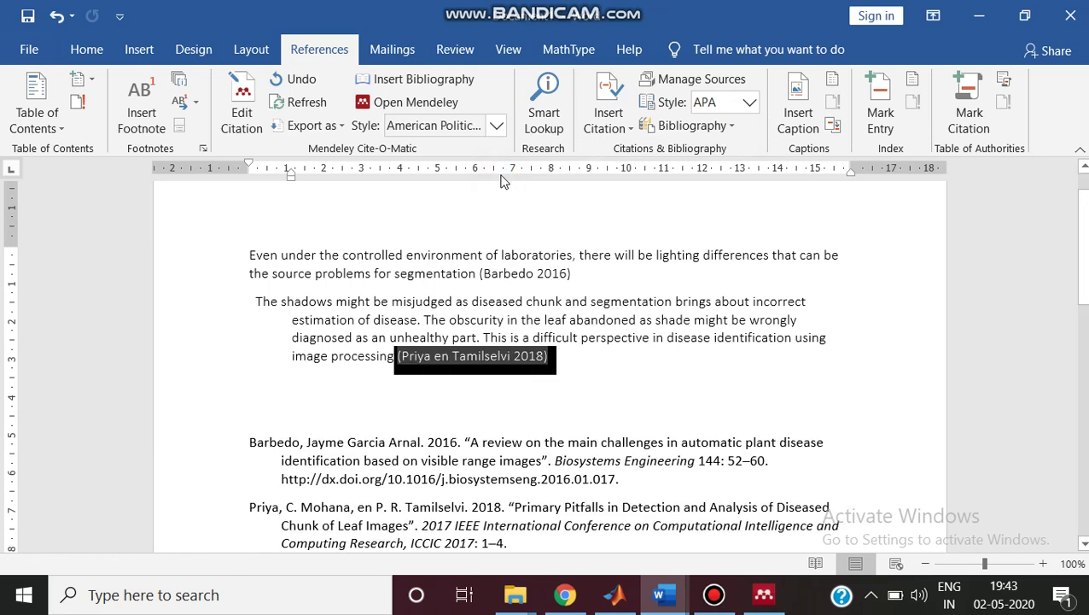
click(481, 271)
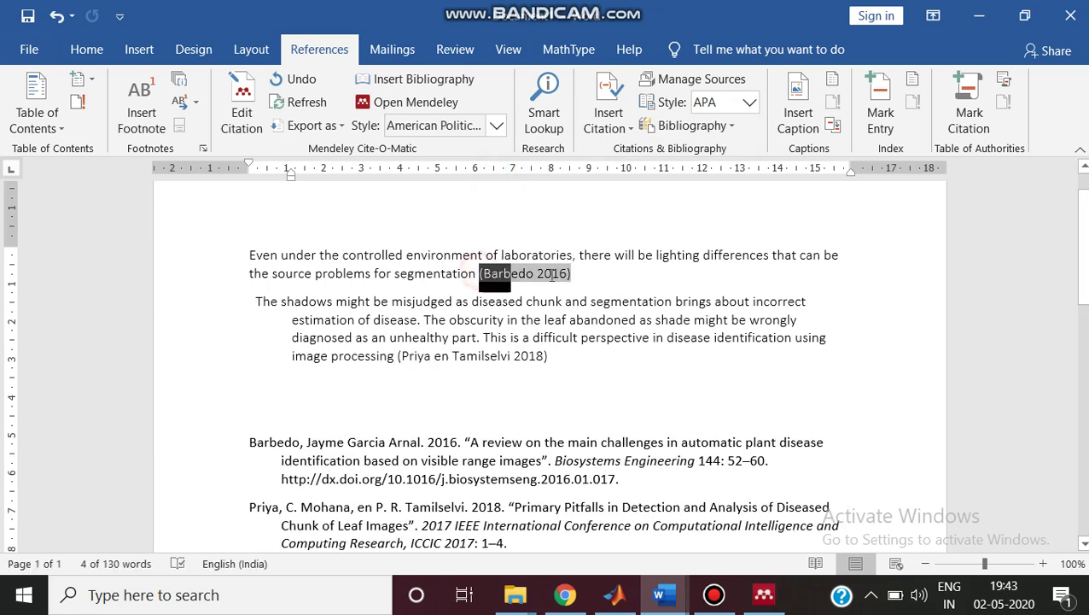
click(424, 358)
drag(423, 362, 401, 362)
click(401, 362)
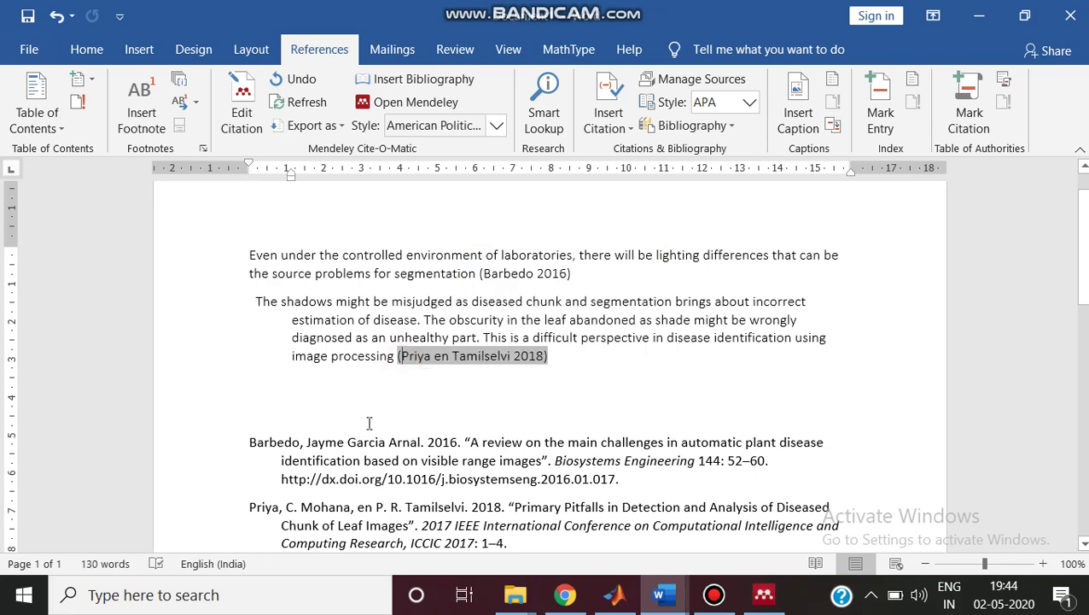
drag(279, 413, 560, 542)
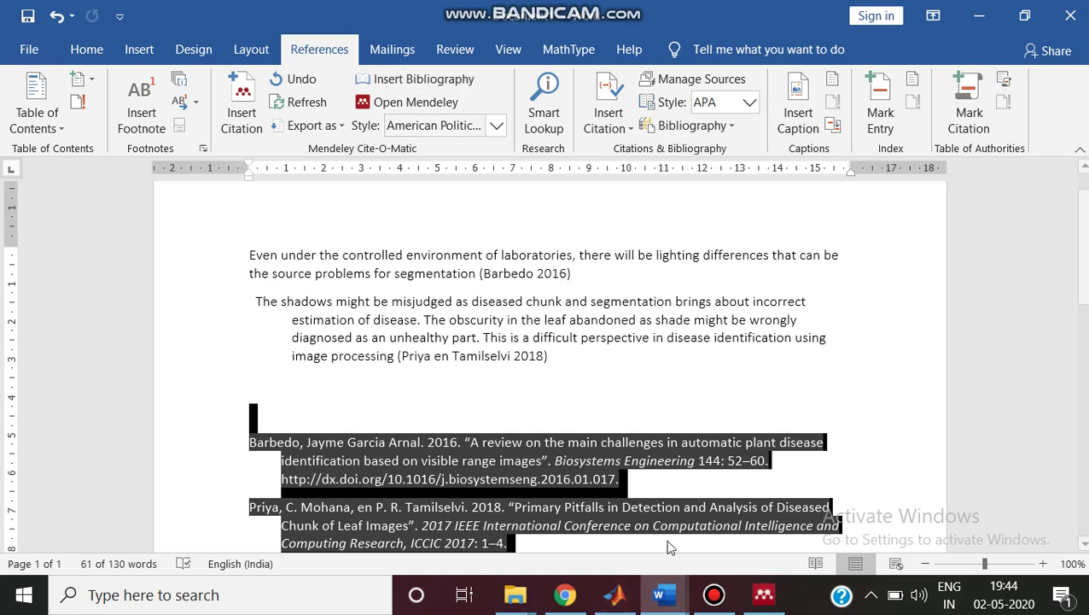
Step: In Chrome, copy the BibTeX citation of the "Primary Pitfalls" paper from its IEEE Xplore page and return to Mendeley Desktop
click(744, 600)
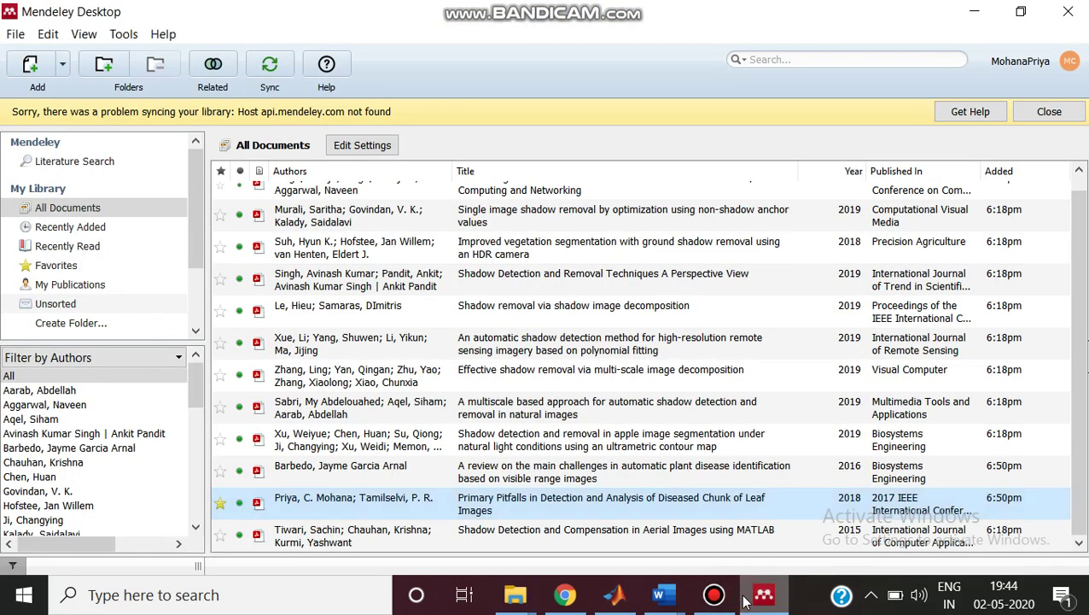
click(62, 68)
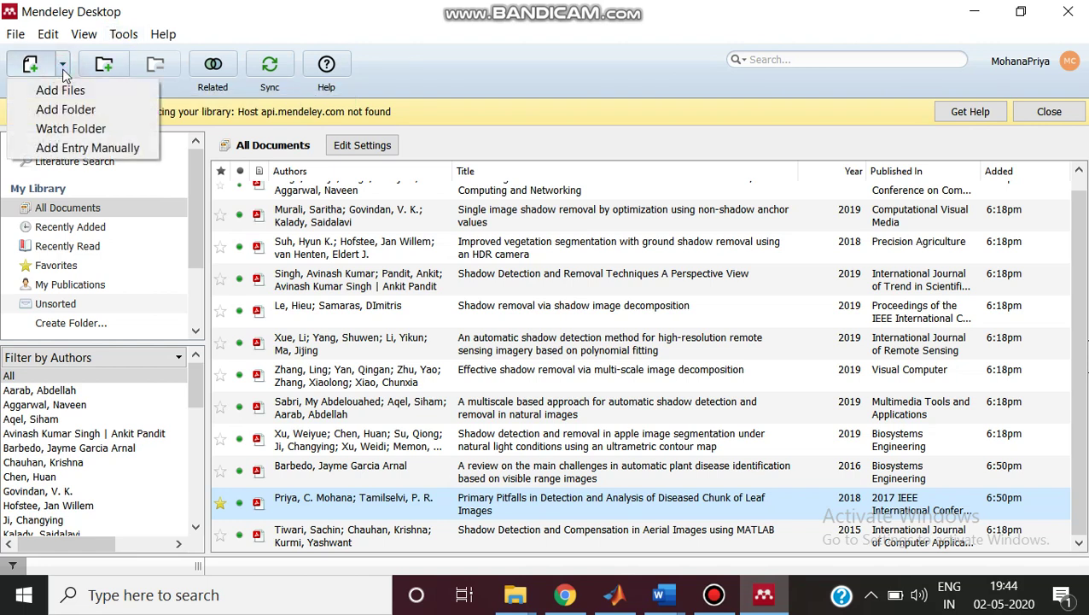
click(543, 584)
click(608, 17)
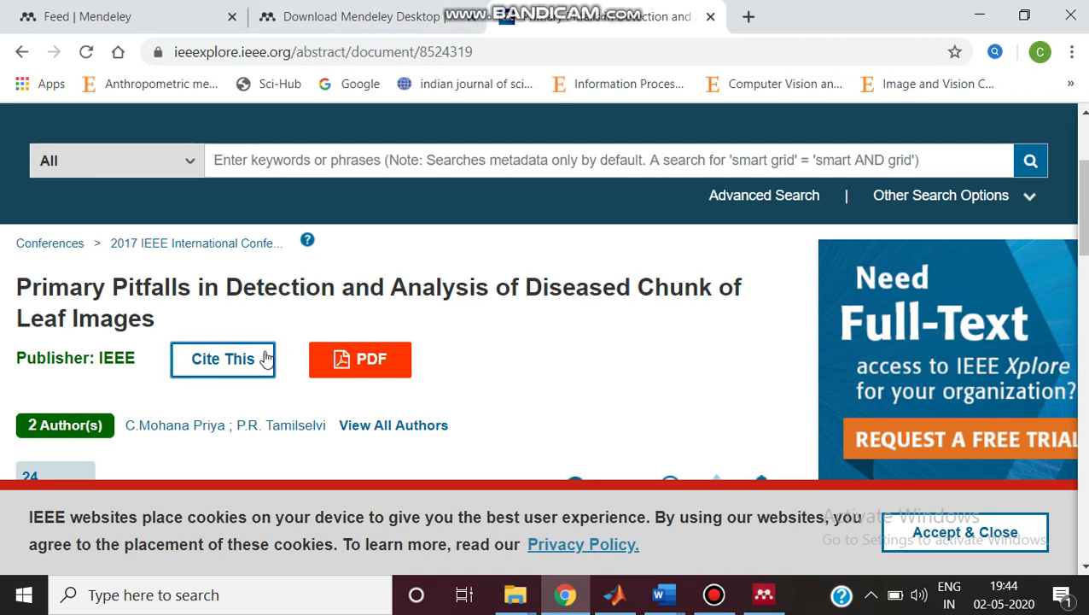
click(236, 365)
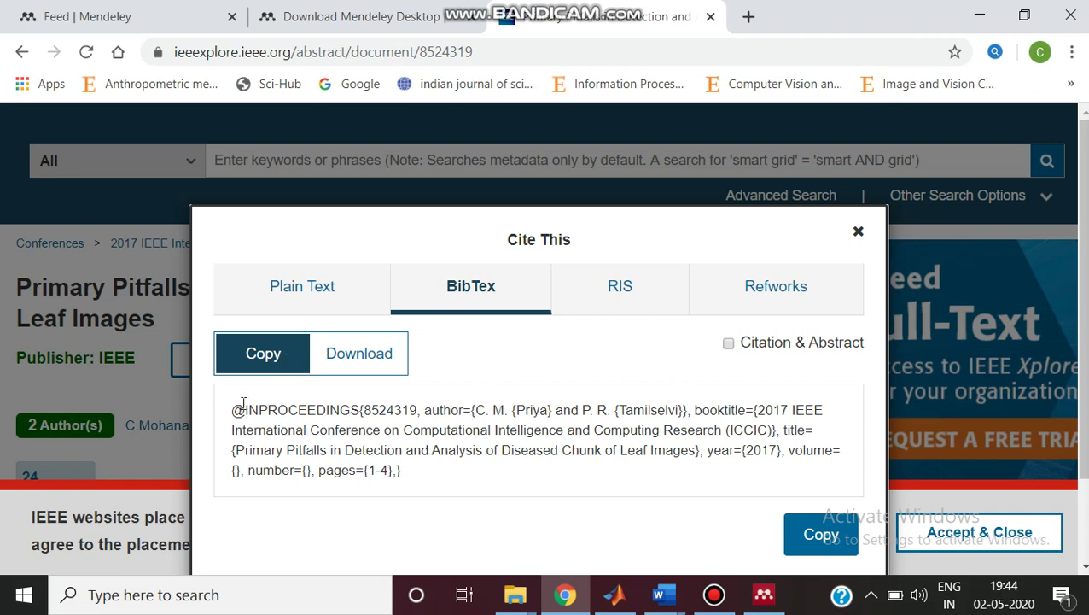
drag(245, 409, 274, 430)
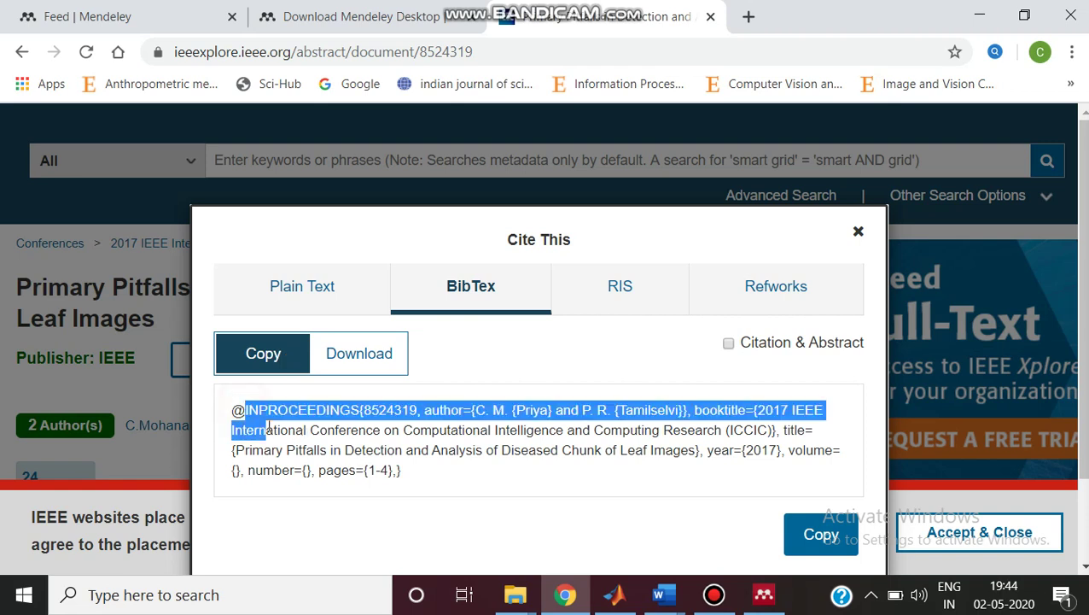
click(824, 542)
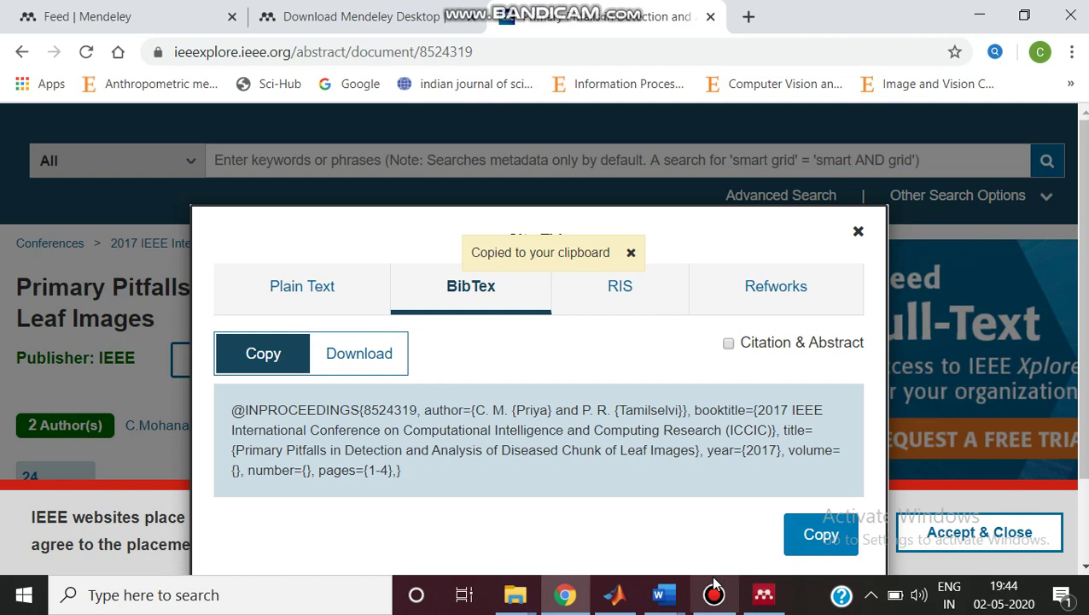
mouse_move(668, 597)
key(Escape)
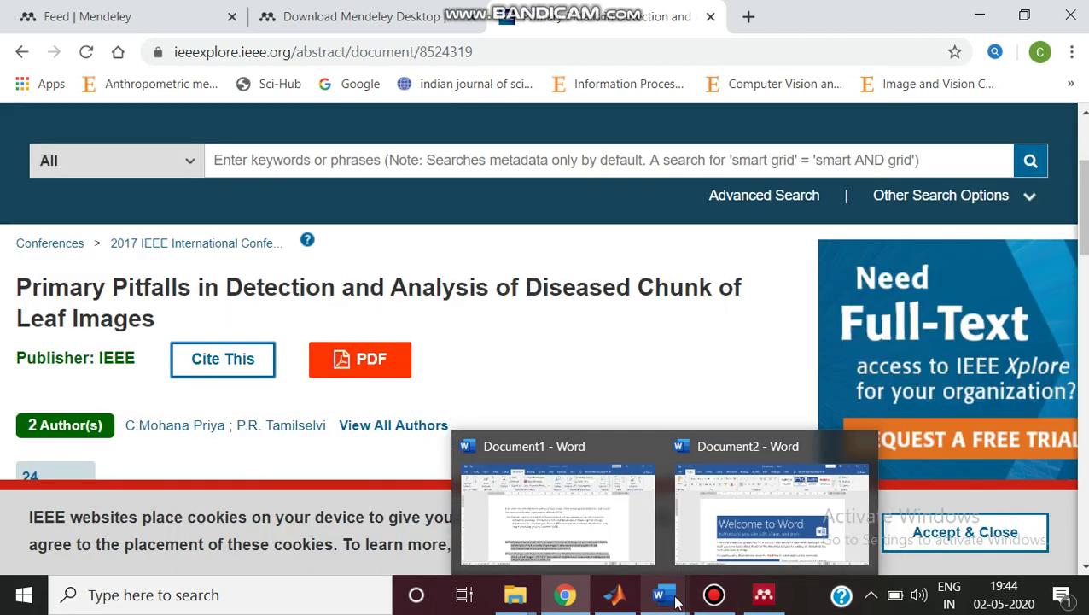
mouse_move(578, 601)
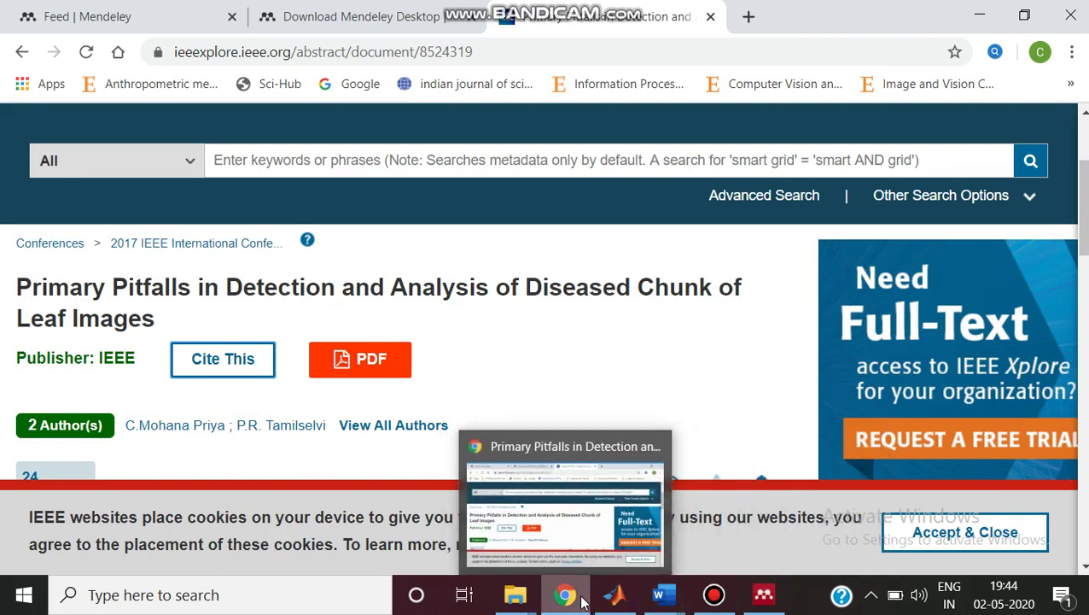
click(765, 595)
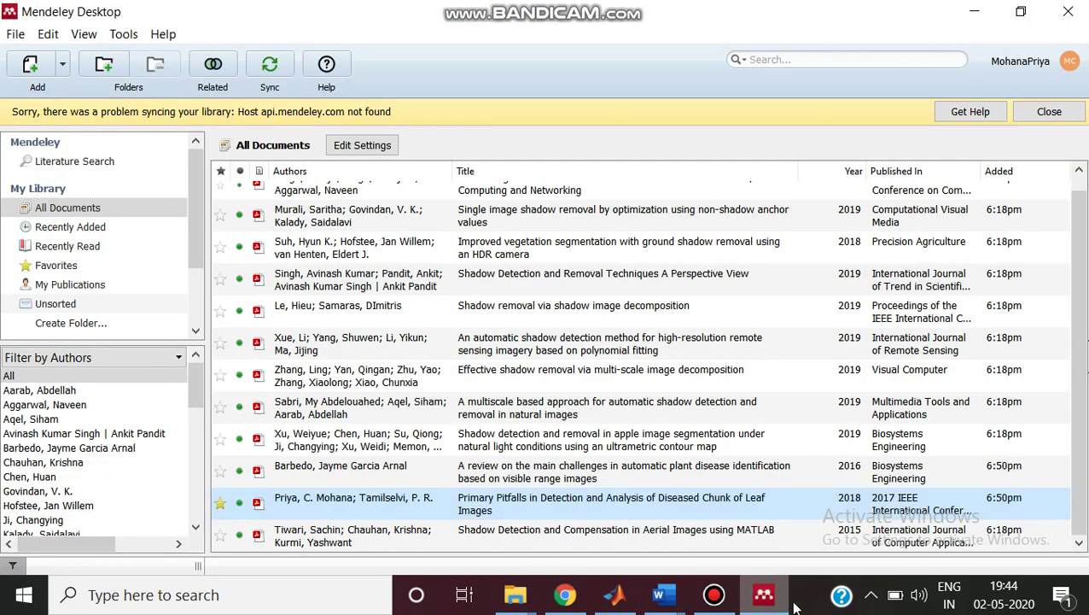
Step: Open the blank form for manually adding a library document and close it without saving
click(60, 65)
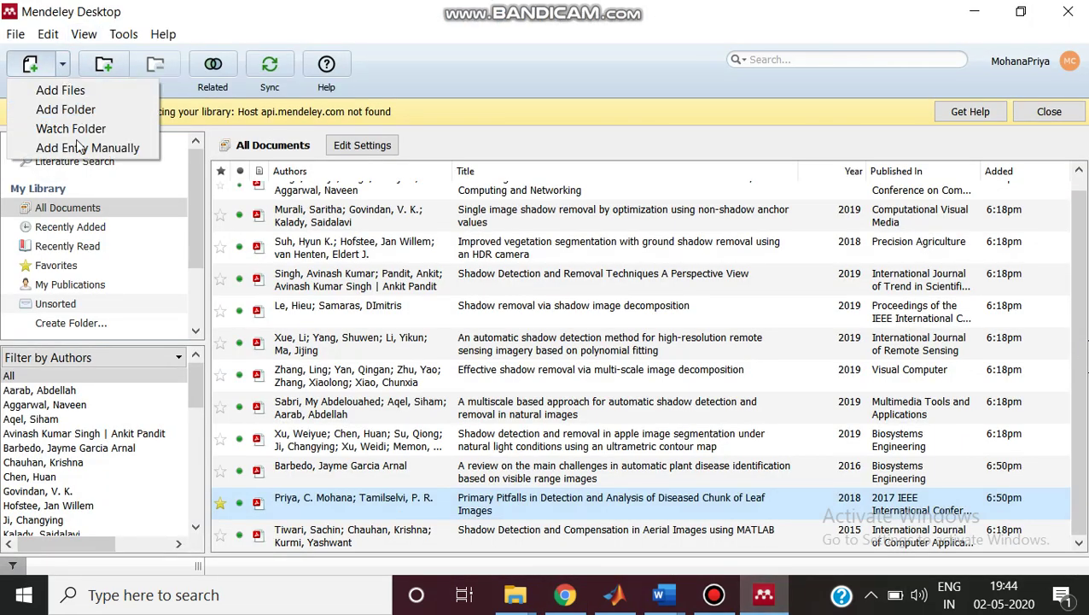
click(82, 148)
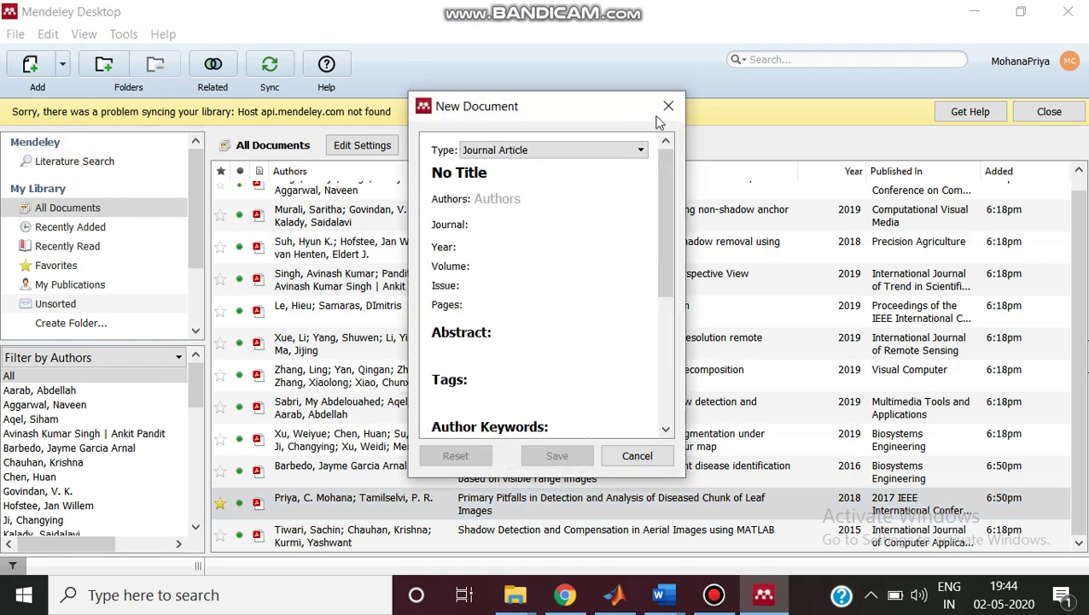
click(668, 105)
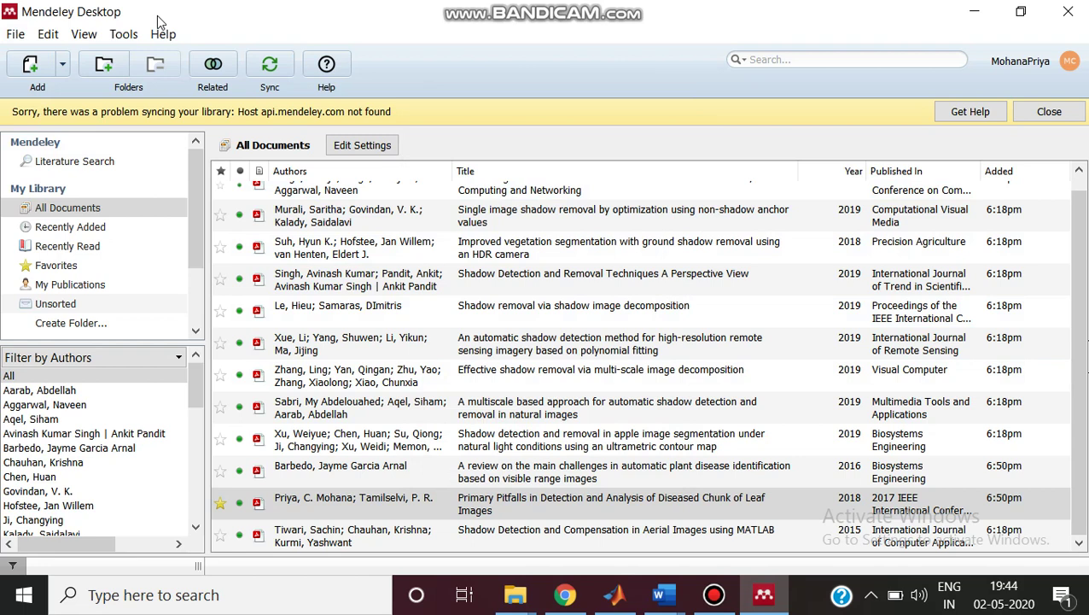
click(48, 34)
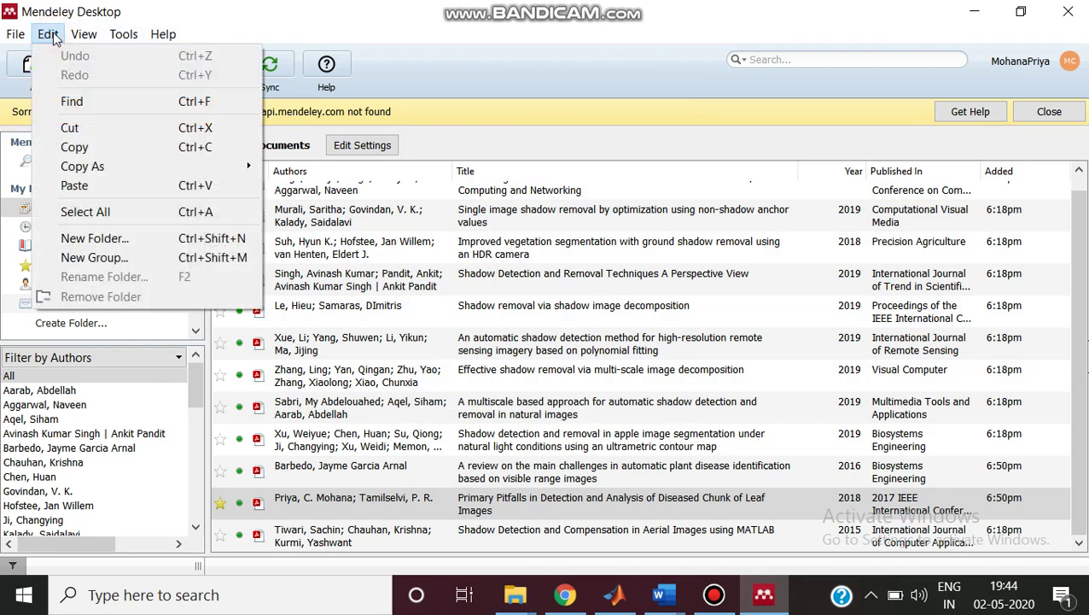
mouse_move(11, 41)
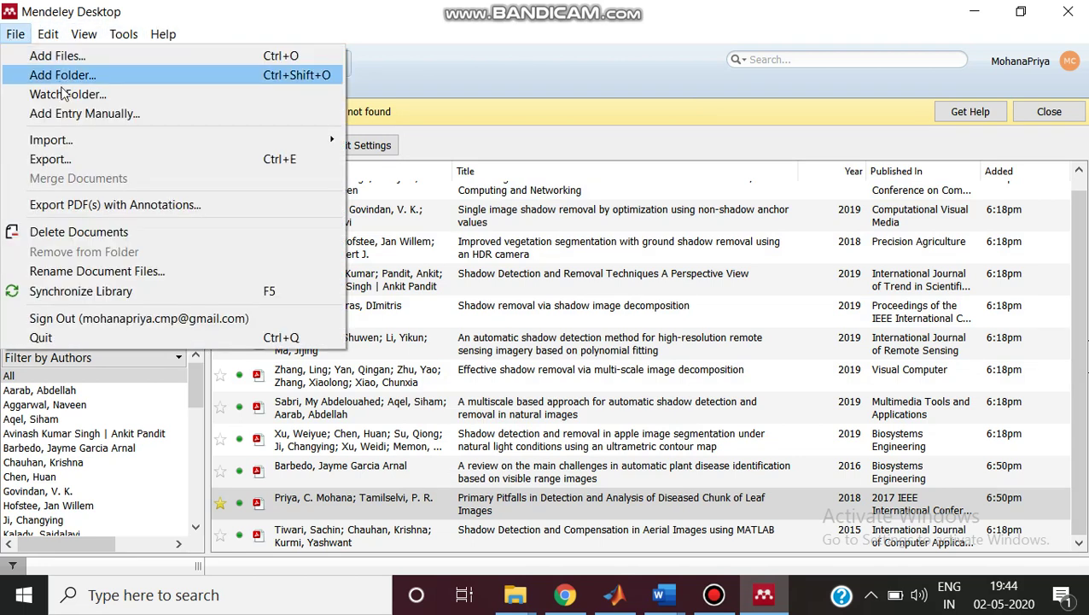
key(Escape)
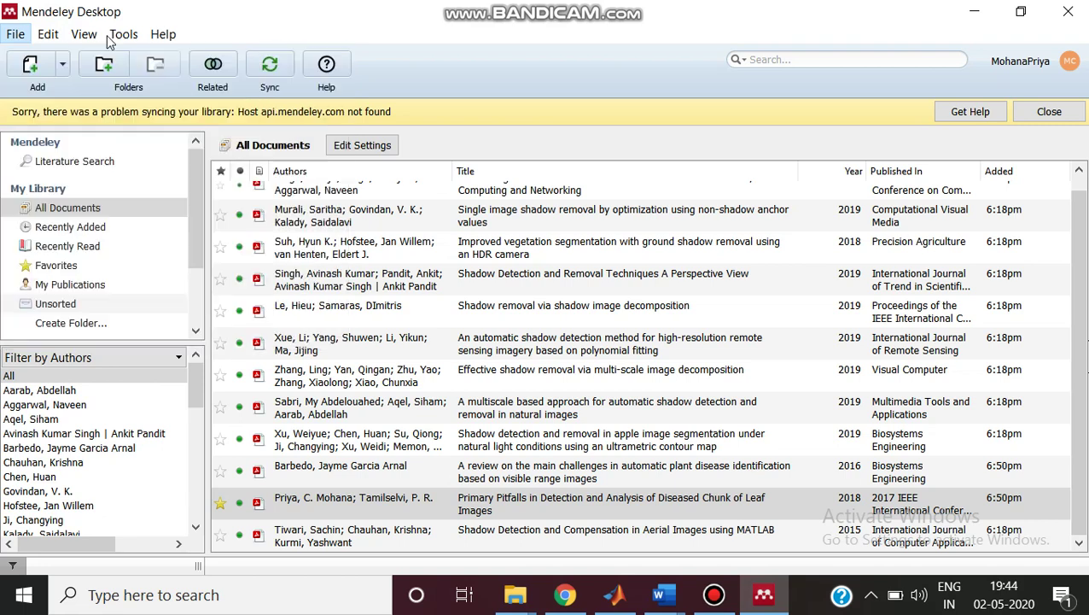
click(85, 39)
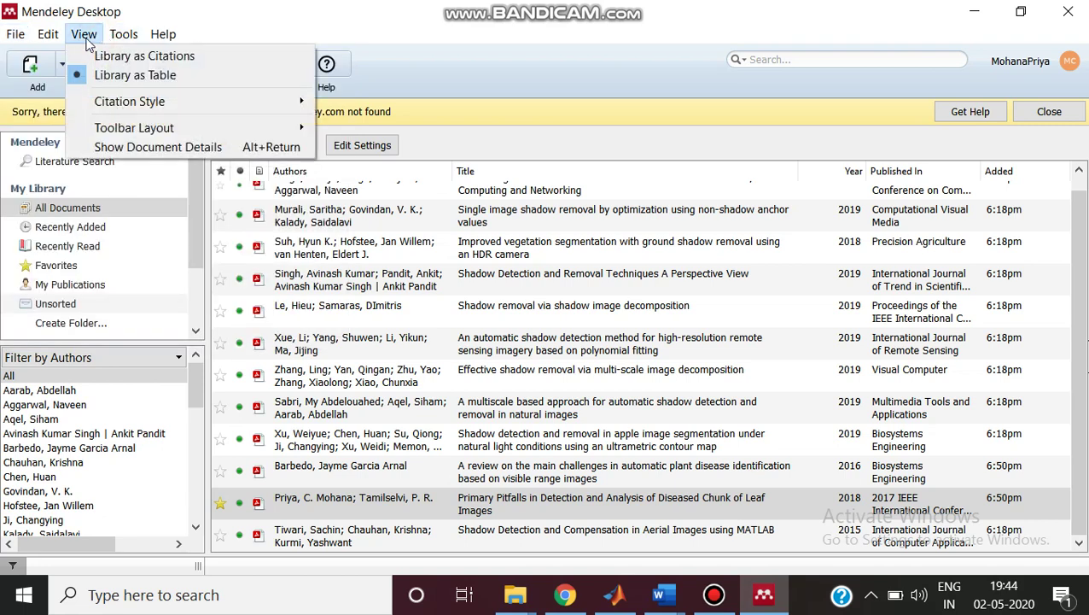
click(48, 37)
click(48, 39)
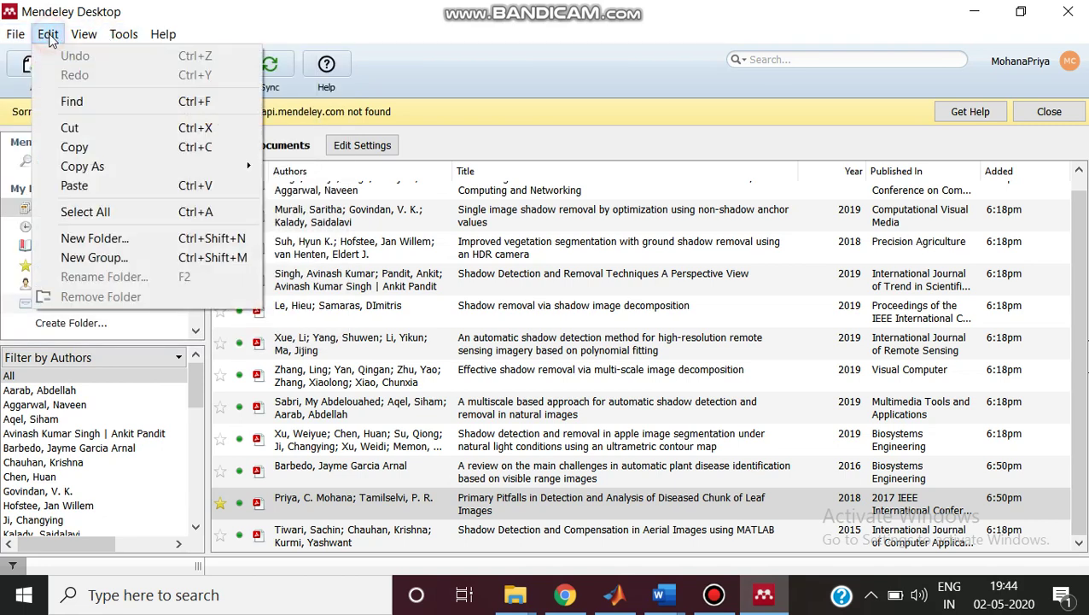
mouse_move(22, 40)
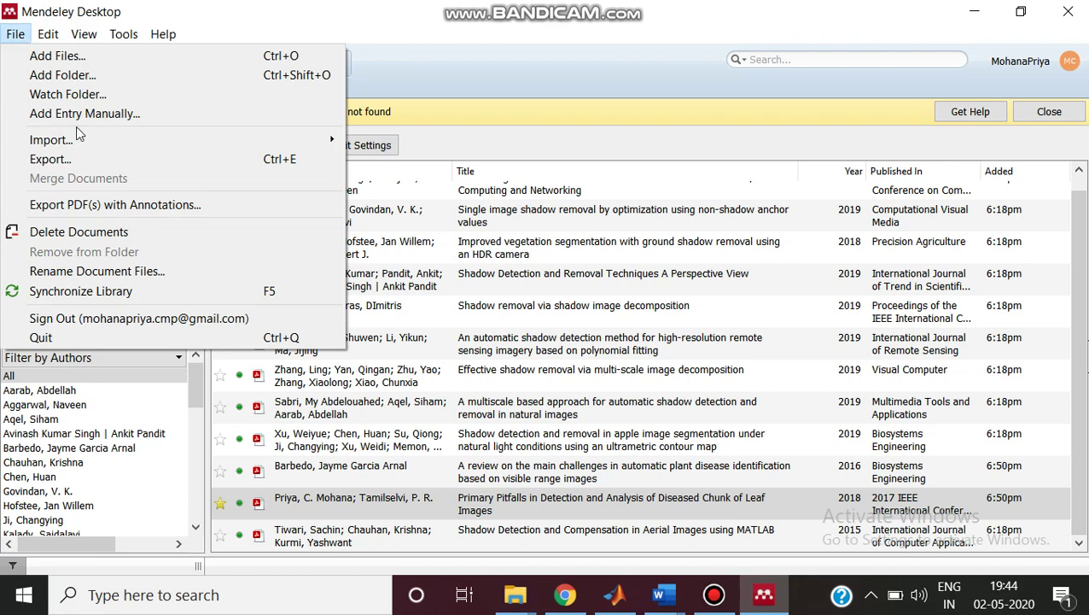
mouse_move(94, 139)
click(622, 79)
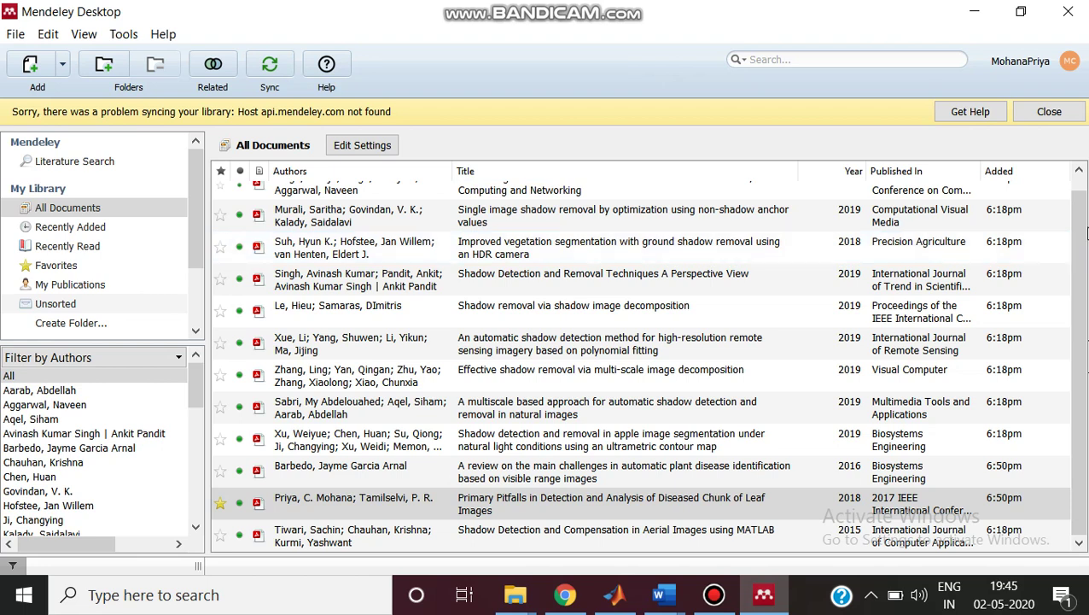
click(1079, 171)
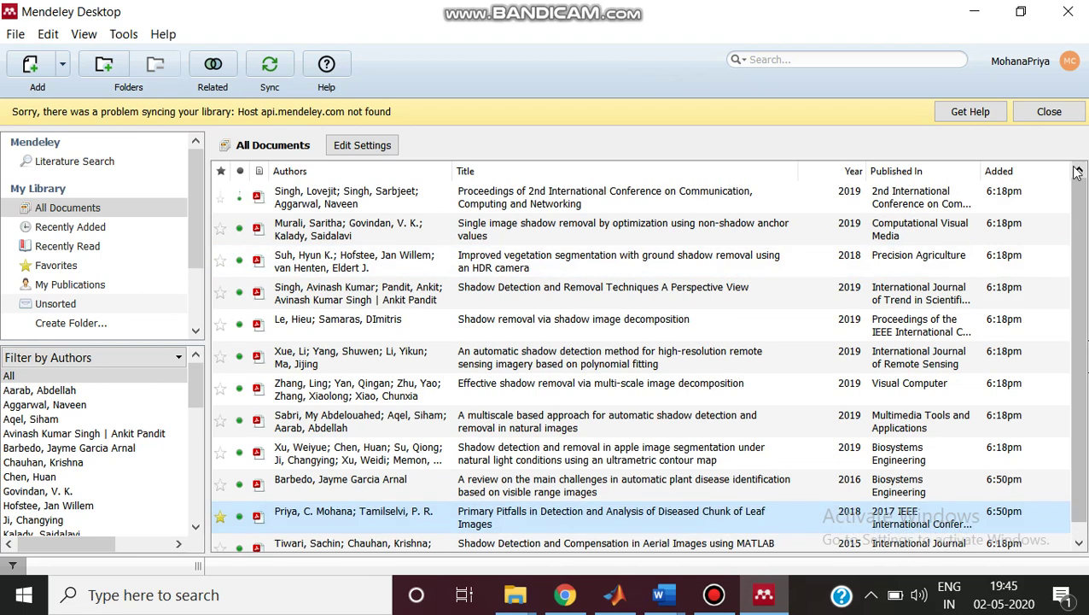